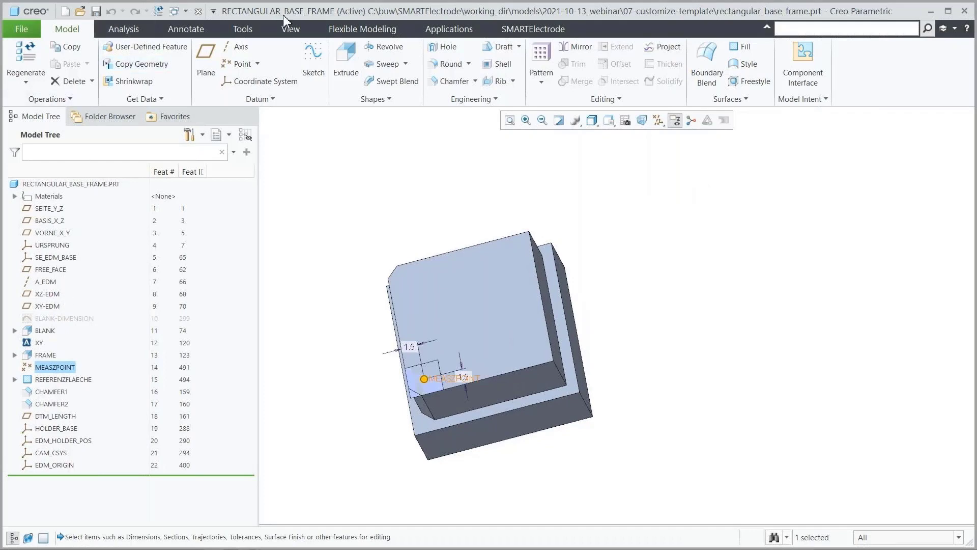
# Step: Switch the measuring point's dimension display from numeric values to the names MEASZPOINT_X and MEASZPOINT_Y
pyautogui.click(243, 29)
pyautogui.click(417, 67)
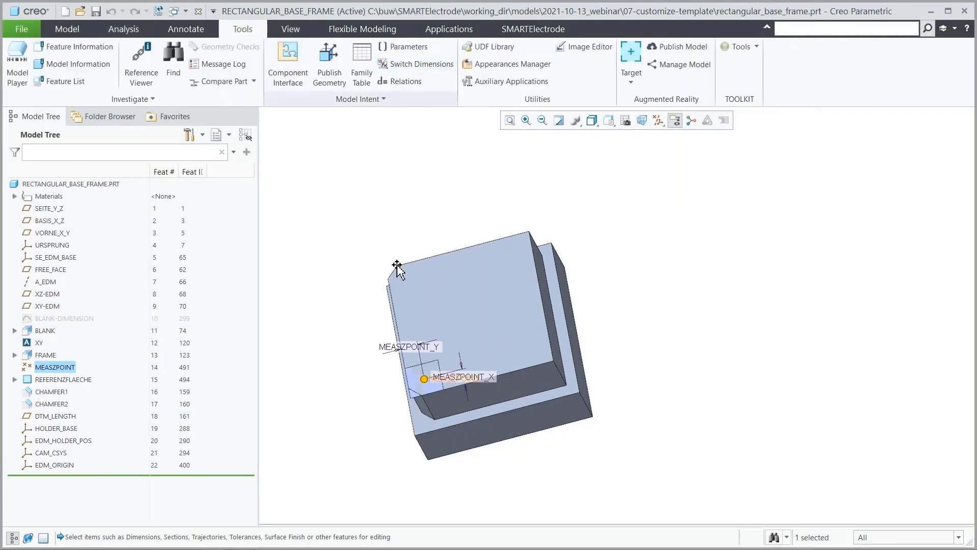
pyautogui.scroll(1, 426, 229)
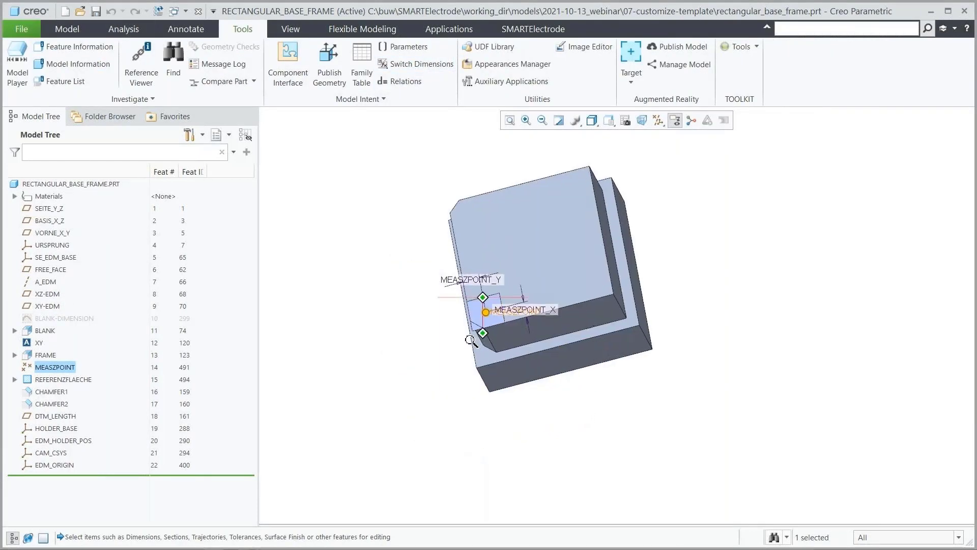
pyautogui.scroll(-5, 464, 377)
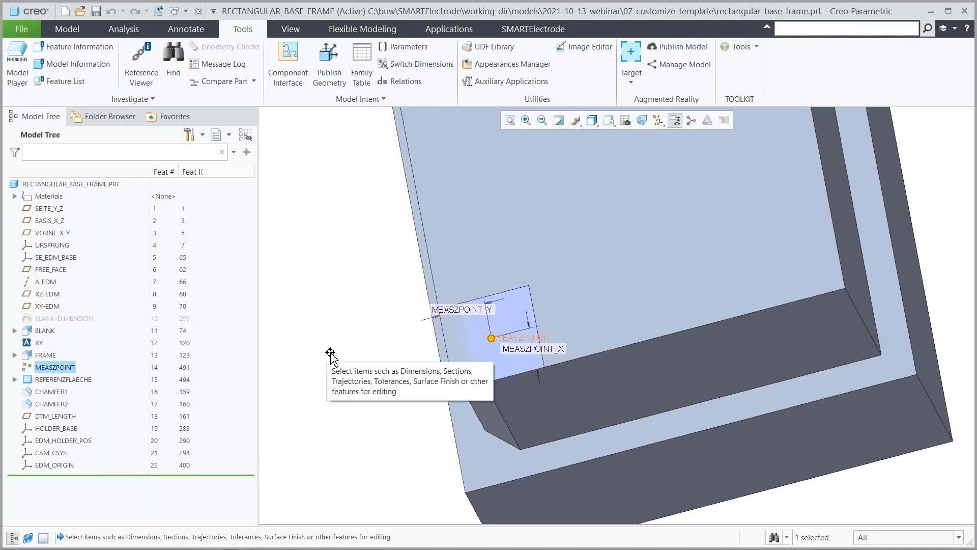
pyautogui.moveTo(332, 353); pyautogui.dragTo(353, 362, button='middle')
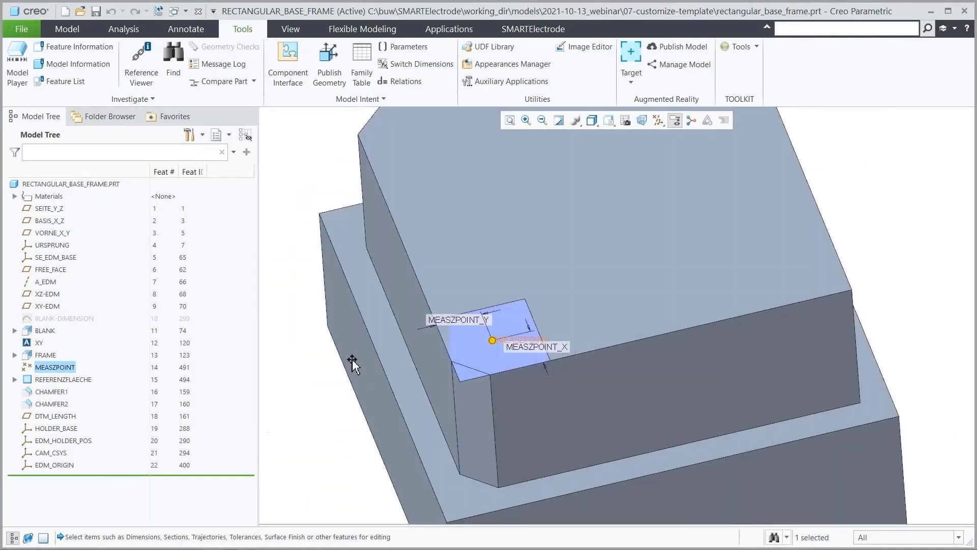
# Step: Inspect the REFERENZFLAECHE surface together with the measuring point on the frame corner, and clear the selection
pyautogui.keyDown('ctrl'); pyautogui.click(470, 376); pyautogui.keyUp('ctrl')
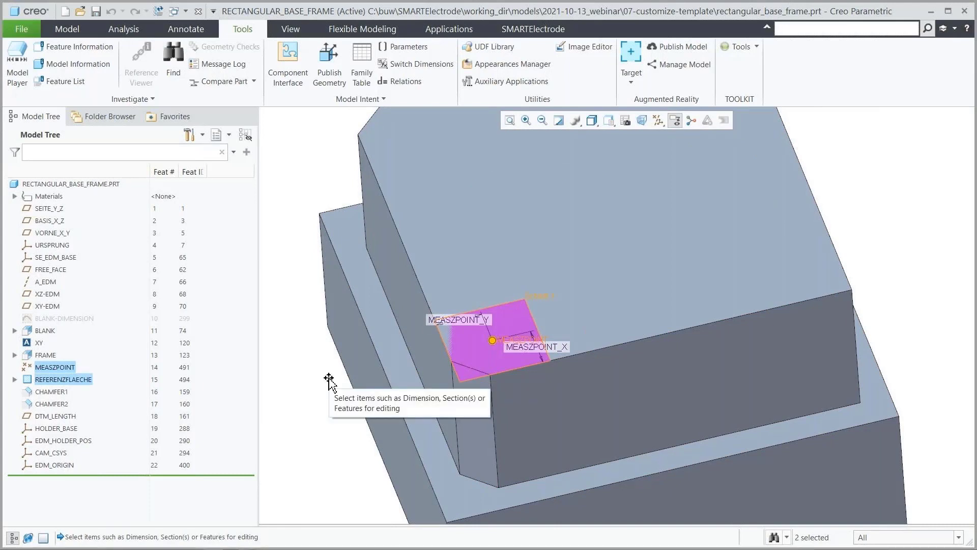
pyautogui.moveTo(338, 392); pyautogui.dragTo(340, 391, button='middle')
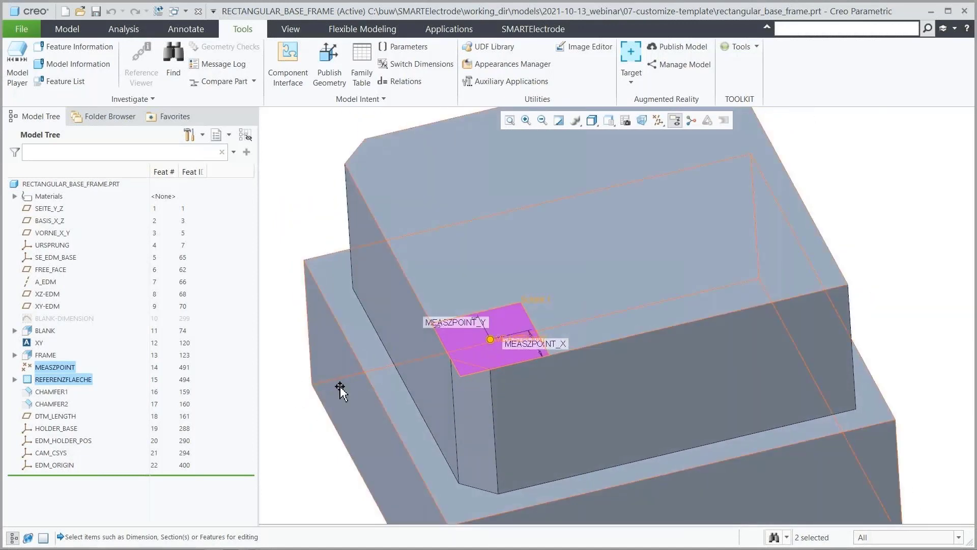
pyautogui.scroll(-3, 350, 389)
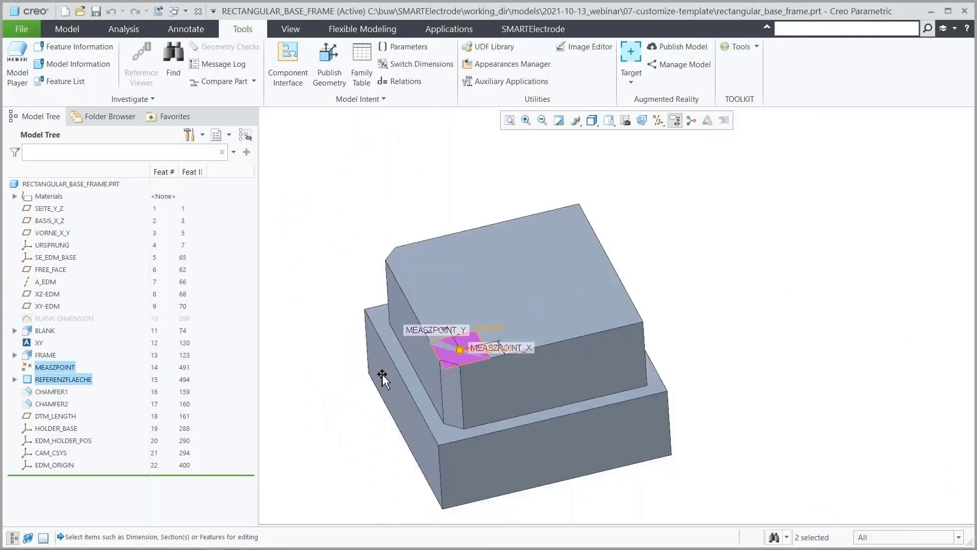
pyautogui.middleClick(318, 290)
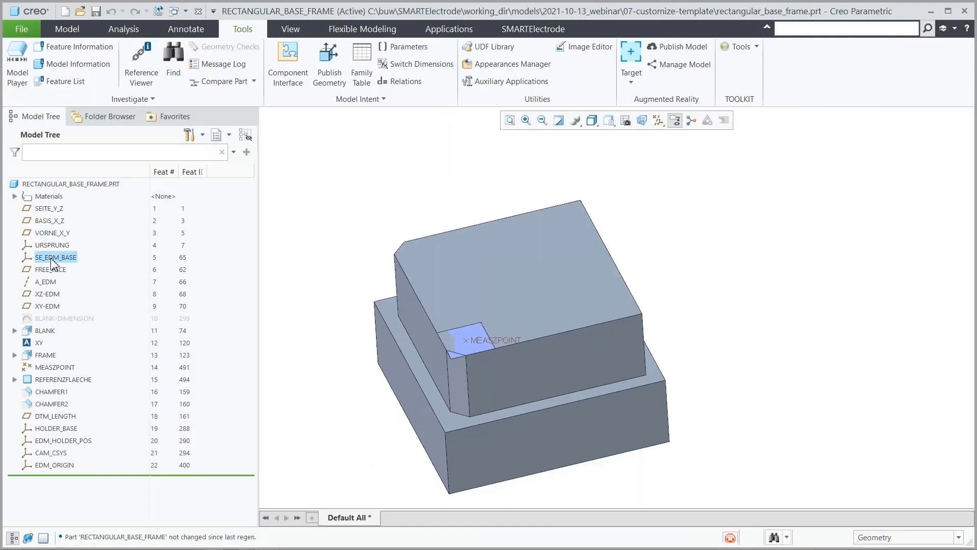
# Step: Highlight the template features from SE_EDM_BASE through EDM_ORIGIN to review them, and clear the selection
pyautogui.click(53, 258)
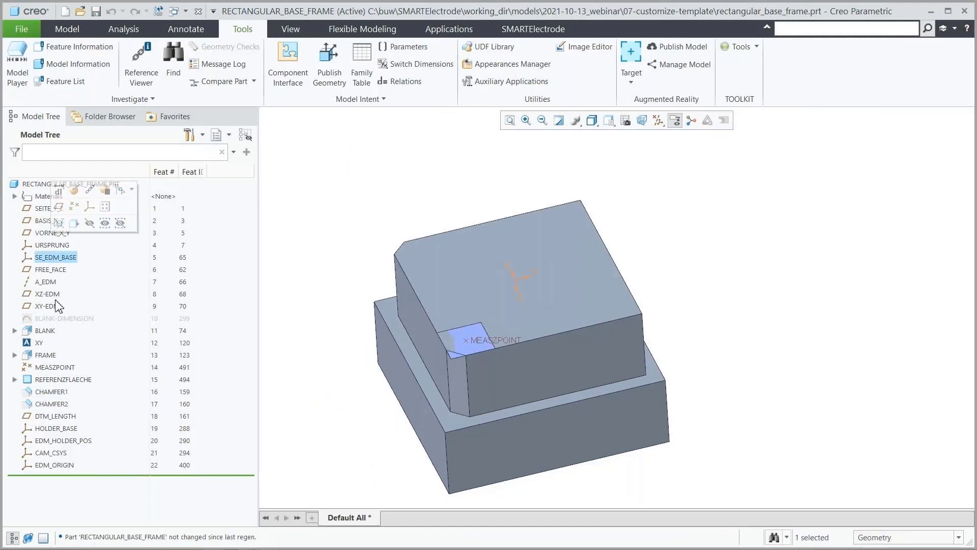
pyautogui.keyDown('shift'); pyautogui.click(47, 467); pyautogui.keyUp('shift')
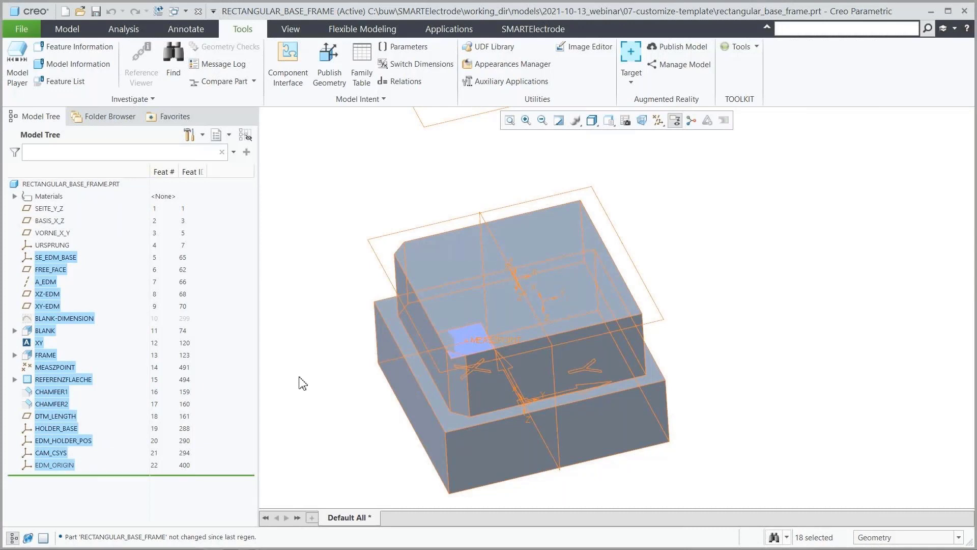
pyautogui.click(303, 383)
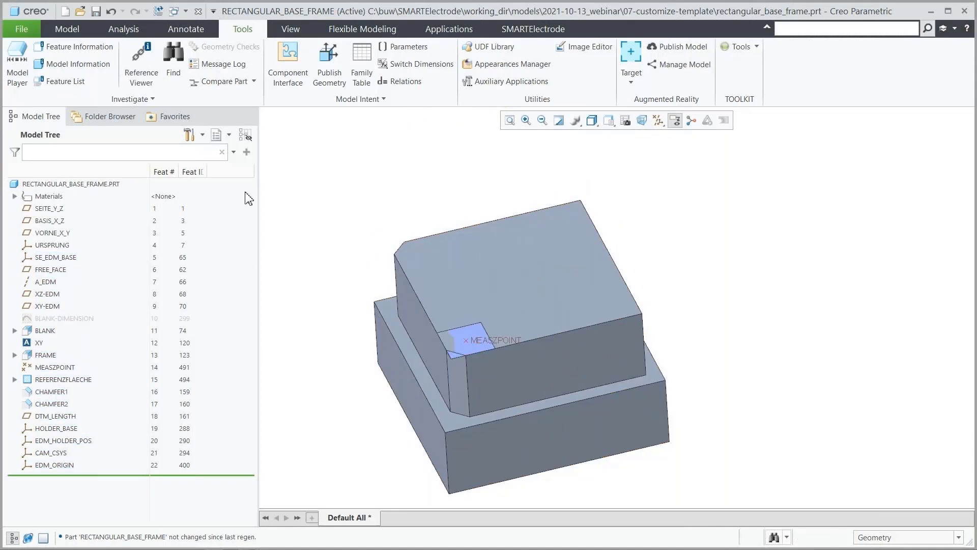
# Step: Save the rectangular base frame as a SMARTElectrode custom base and dismiss the information message
pyautogui.click(514, 29)
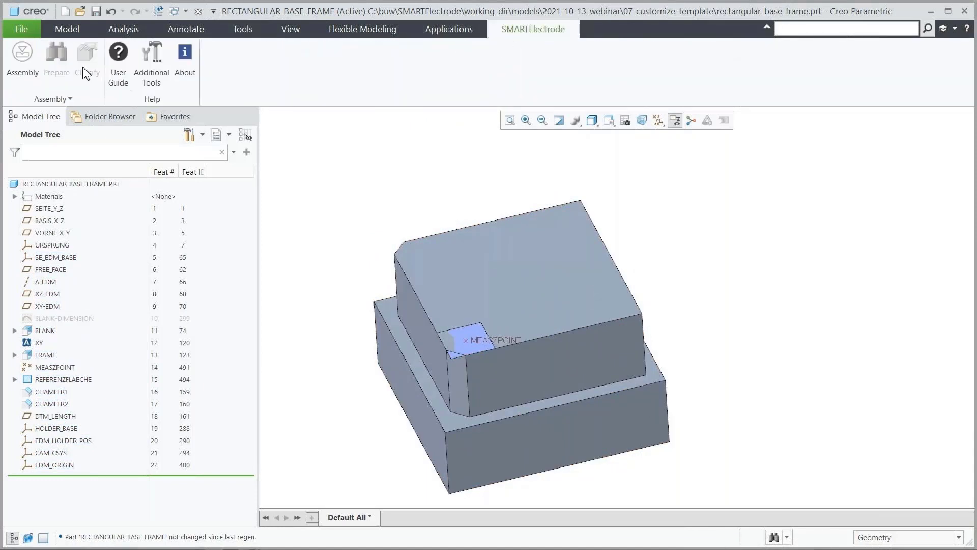
pyautogui.click(70, 99)
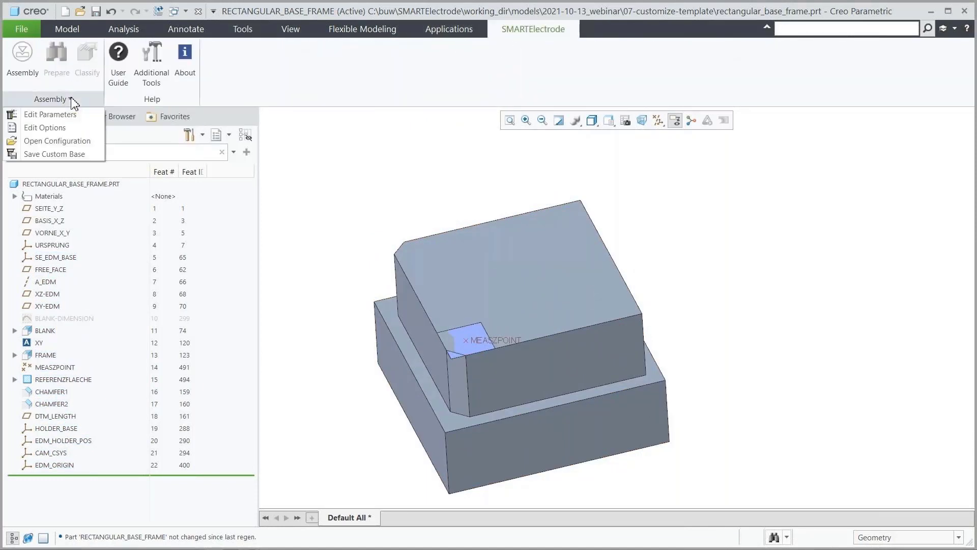
pyautogui.click(90, 154)
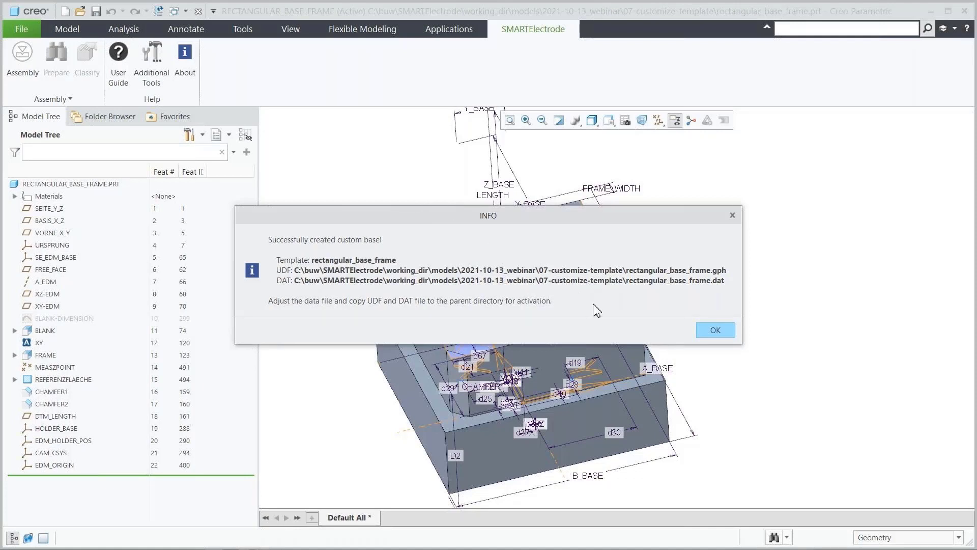
pyautogui.click(723, 334)
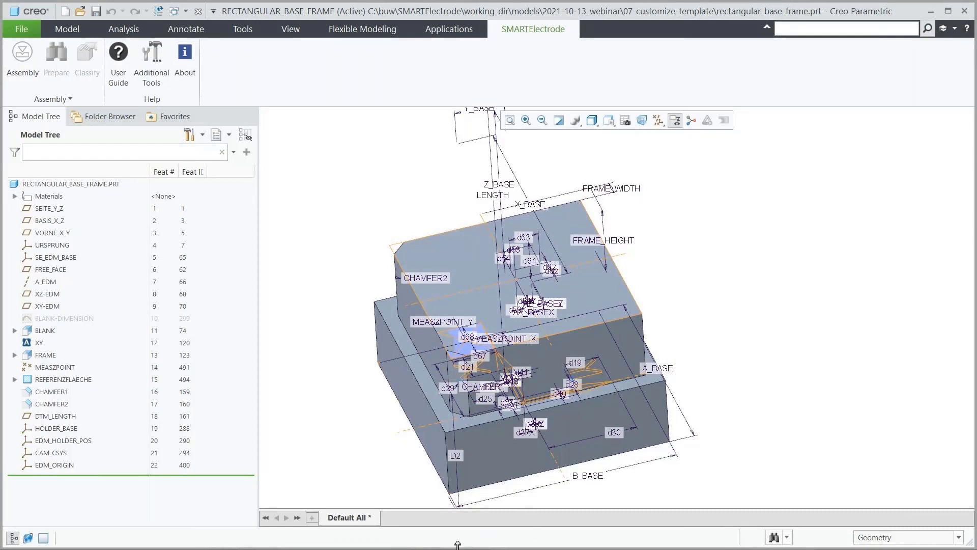
# Step: Switch to Notepad++ and examine the INSTANCE and VALUETYPE rows of rectangular_base_frame.dat, including the INTERN and DIM types
pyautogui.hotkey('alt', 'Tab')
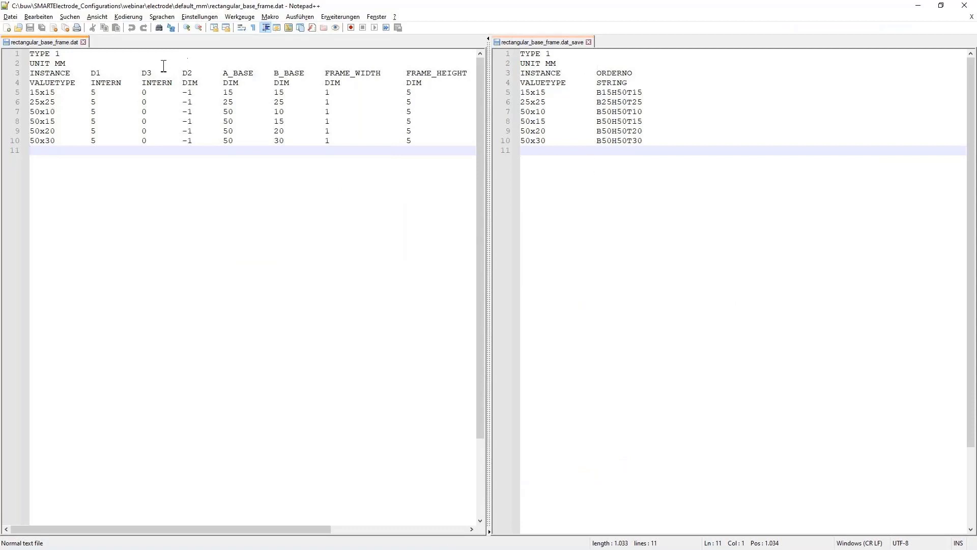
pyautogui.click(23, 74)
pyautogui.click(23, 75)
pyautogui.click(22, 85)
pyautogui.doubleClick(189, 83)
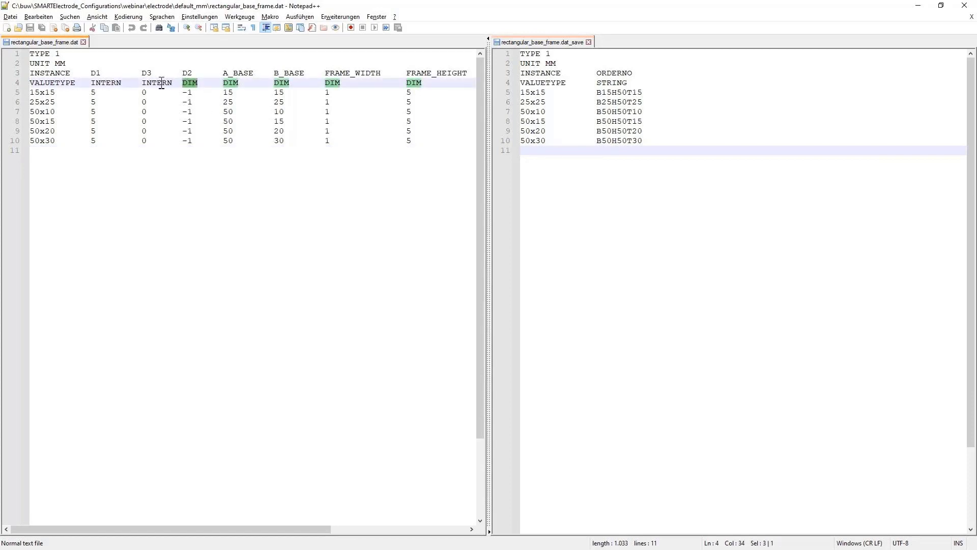
pyautogui.doubleClick(162, 83)
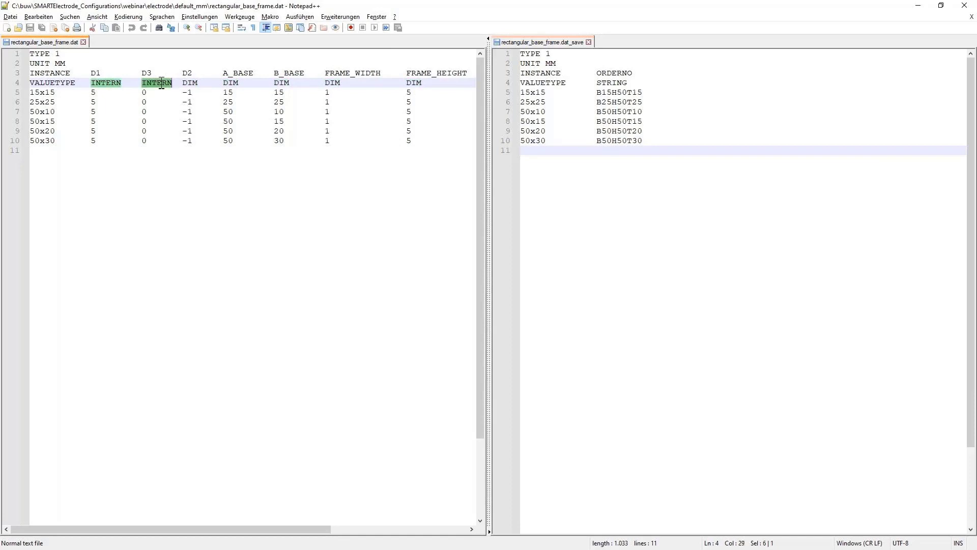
pyautogui.click(228, 85)
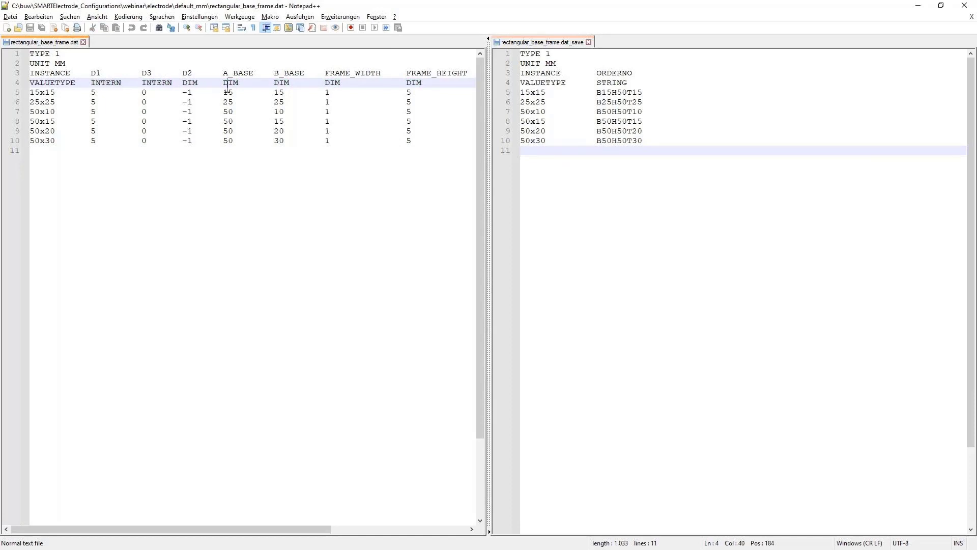
# Step: Copy the ORDERNO column with its values from rectangular_base_frame.dat_save to after LATERAL_MIN in rectangular_base_frame.dat, and save the file
pyautogui.click(600, 73)
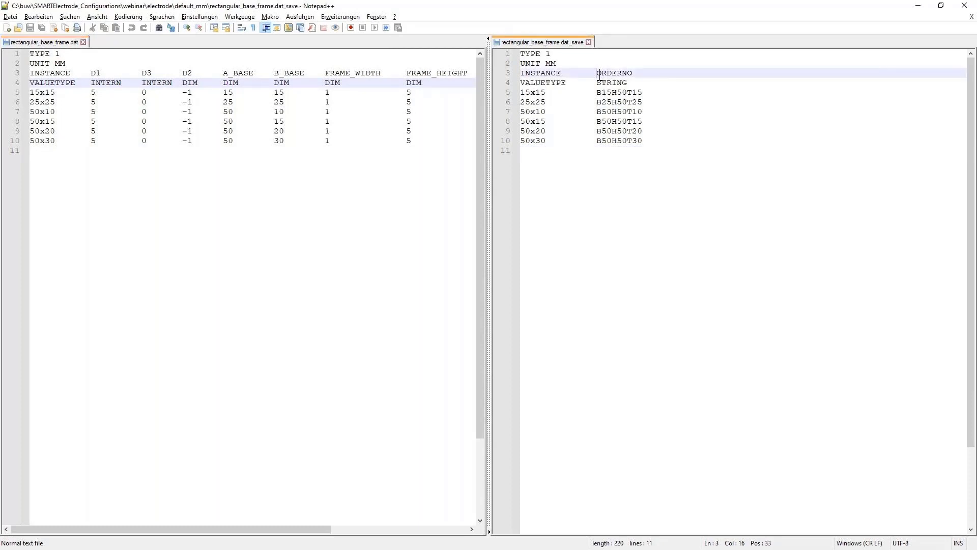
pyautogui.keyDown('alt'); pyautogui.moveTo(600, 73); pyautogui.dragTo(644, 141); pyautogui.keyUp('alt')
pyautogui.hotkey('ctrl', 'c')
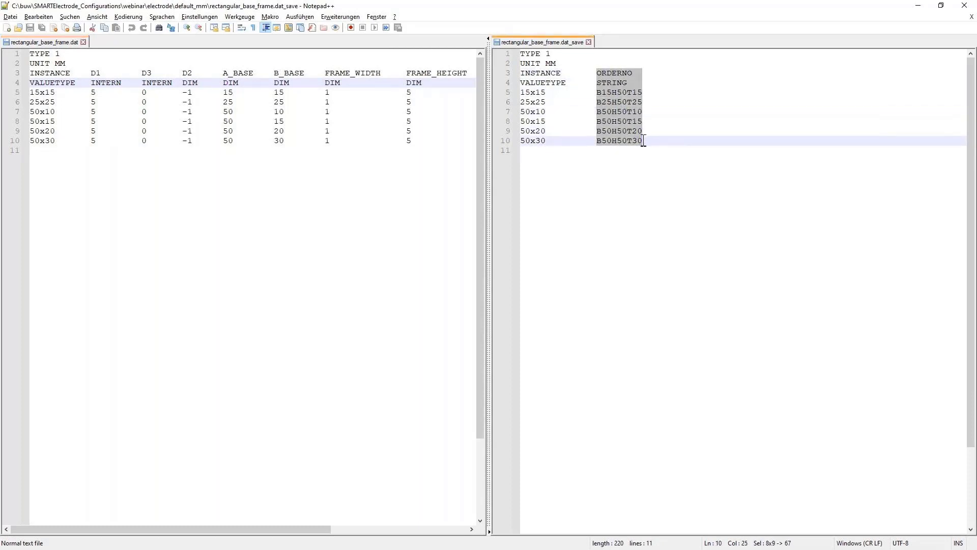
pyautogui.click(431, 75)
pyautogui.press('End')
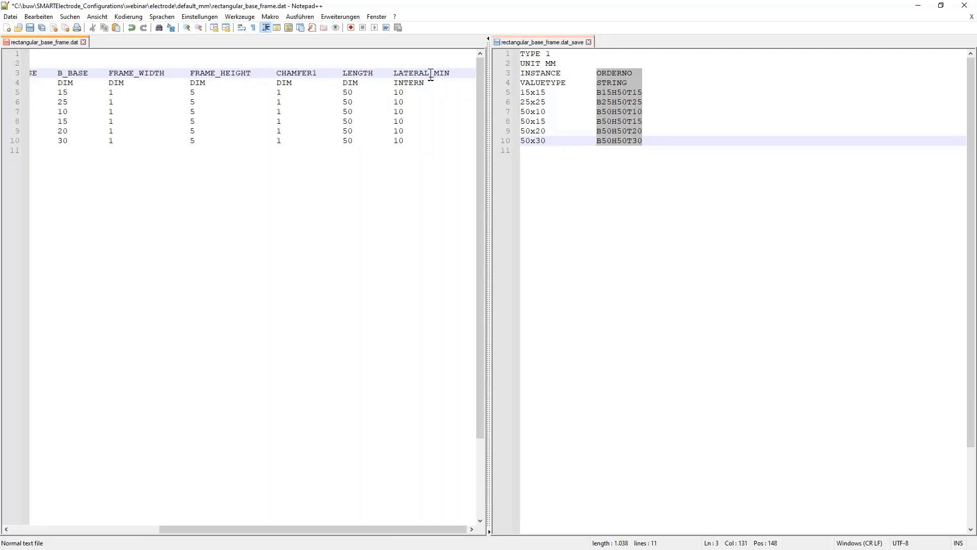
pyautogui.hotkey('ctrl', 'v')
pyautogui.moveTo(371, 530); pyautogui.dragTo(400, 530)
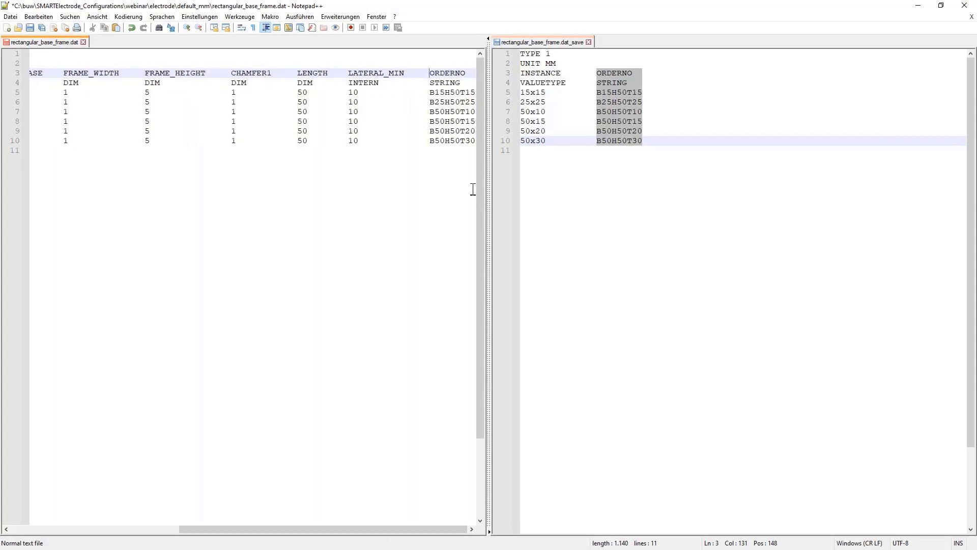
pyautogui.click(452, 93)
pyautogui.hotkey('ctrl', 's')
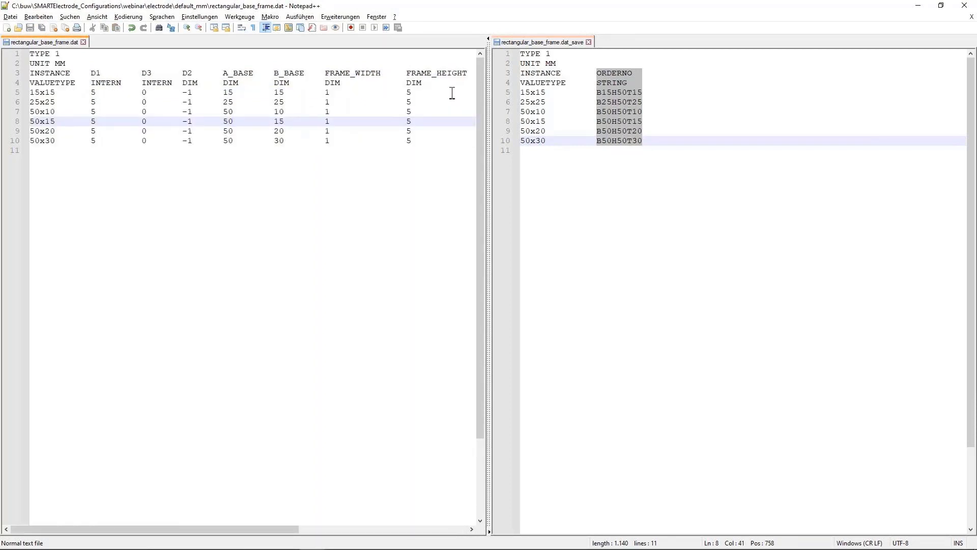
# Step: In File Explorer, copy rectangular_base_frame.dat and rectangular_base_frame.gph from 07-customize-template into base_templates, replacing the existing files
pyautogui.click(919, 7)
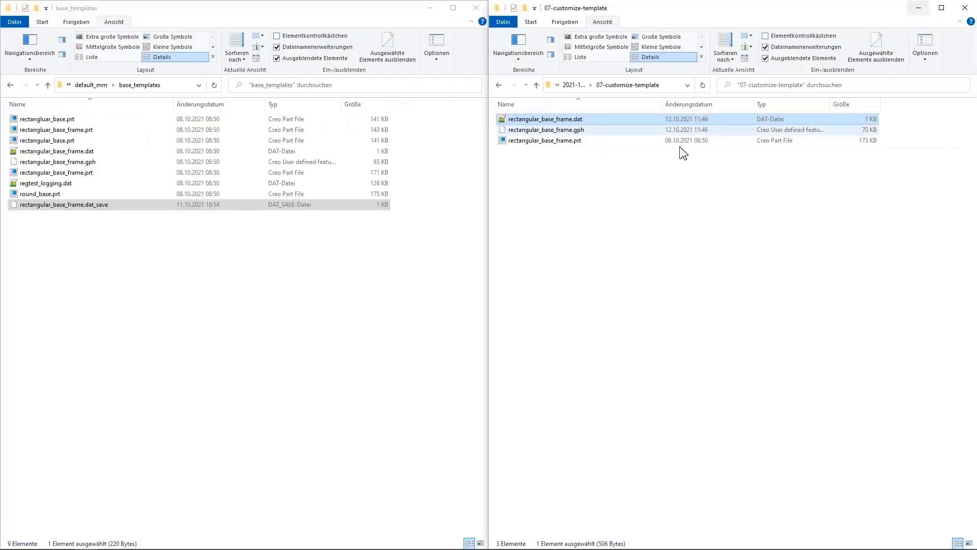
pyautogui.keyDown('ctrl'); pyautogui.click(559, 130); pyautogui.keyUp('ctrl')
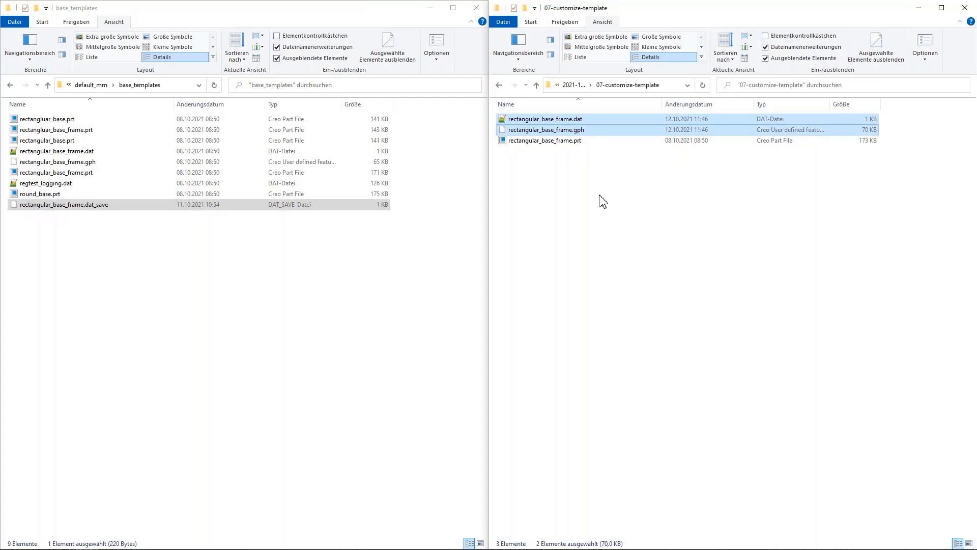
pyautogui.click(163, 224)
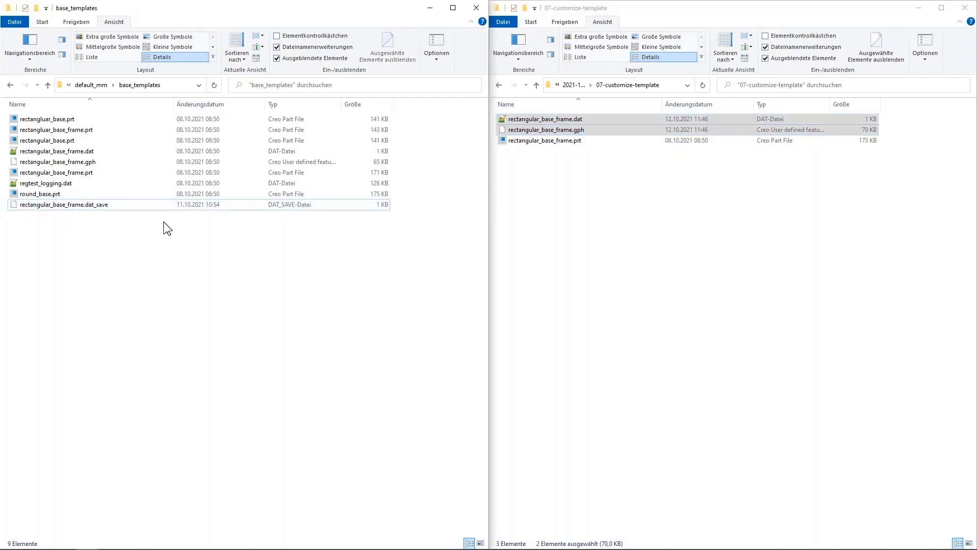
pyautogui.hotkey('ctrl', 'v')
pyautogui.click(171, 212)
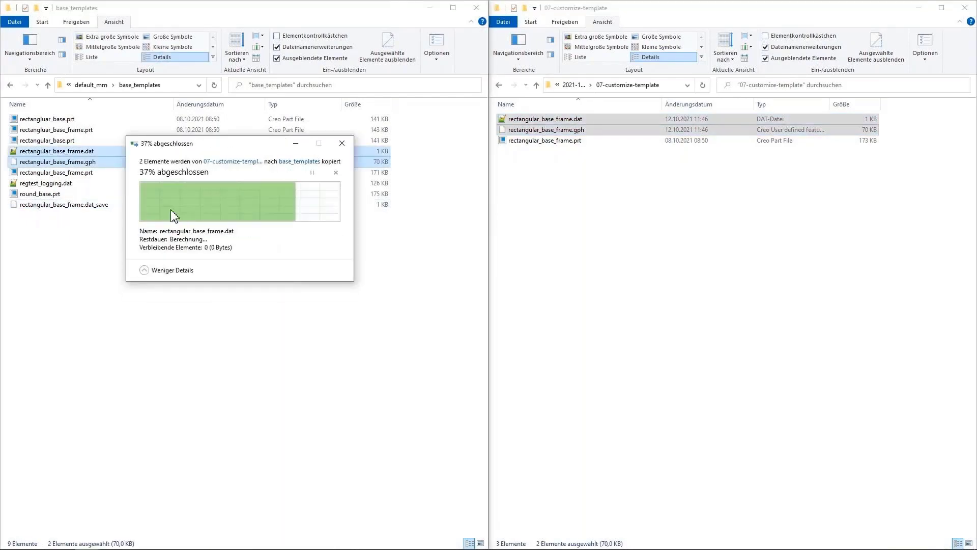
pyautogui.click(162, 262)
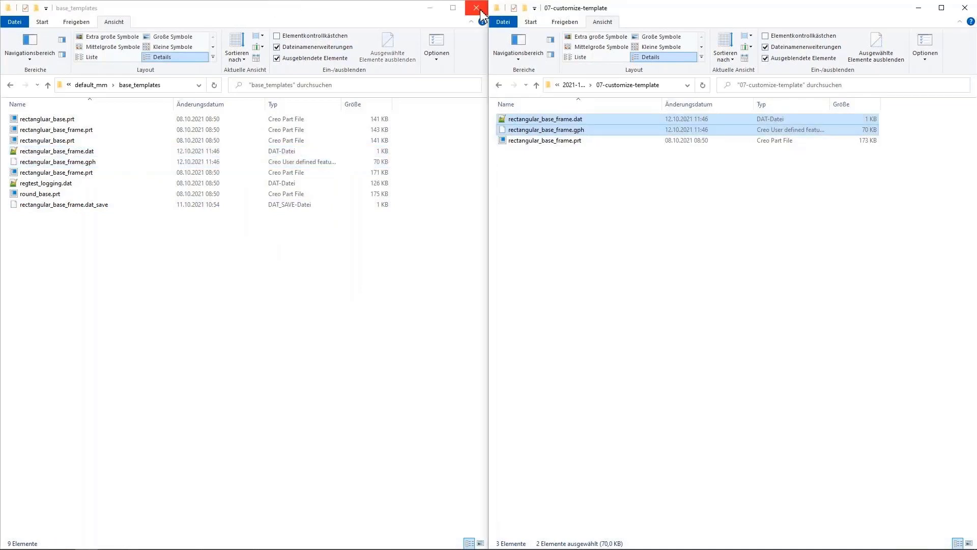
# Step: Close both folder windows and, back in Creo, close the rectangular base frame part to return to the electrode assembly
pyautogui.click(476, 7)
pyautogui.click(964, 8)
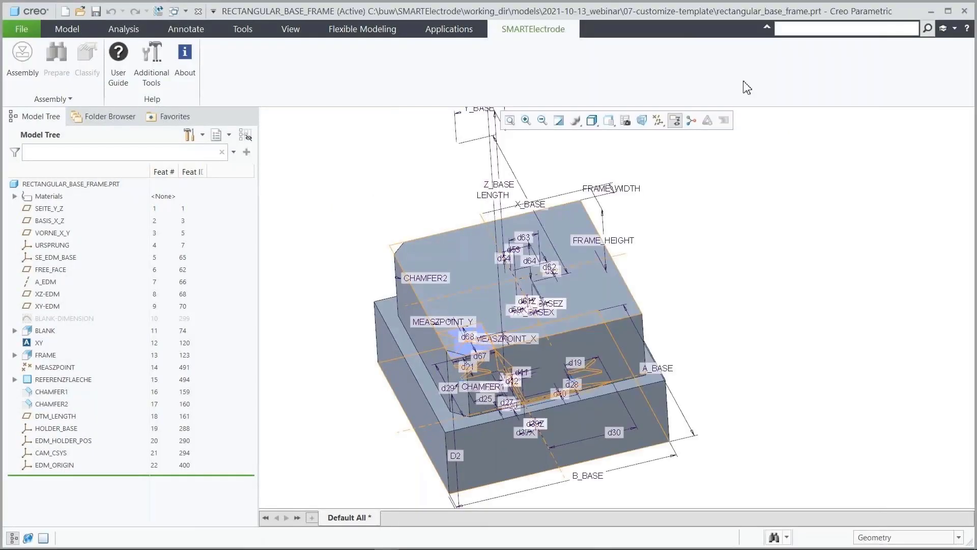
pyautogui.click(199, 11)
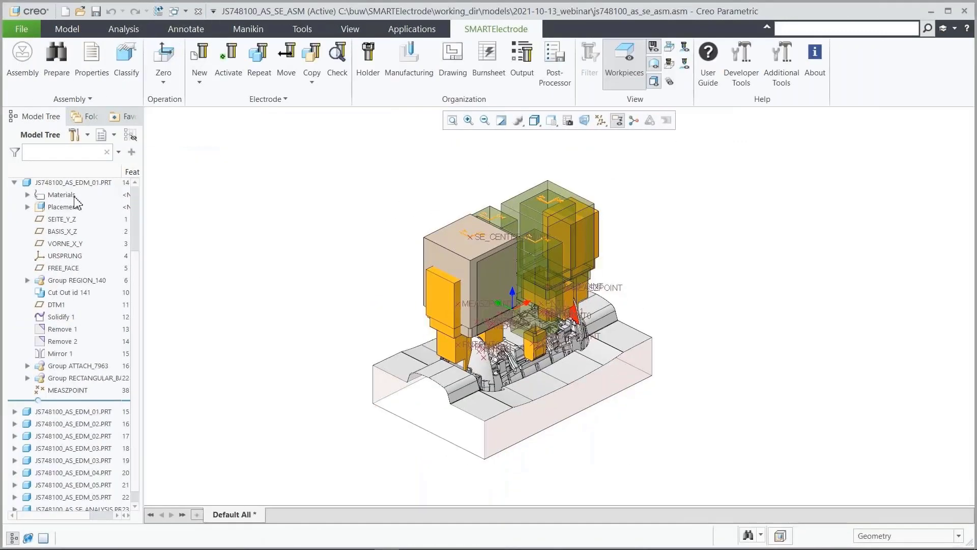
# Step: Activate the expanded electrode part JS748100_AS_EDM_01.PRT in the assembly
pyautogui.scroll(3, 135, 207)
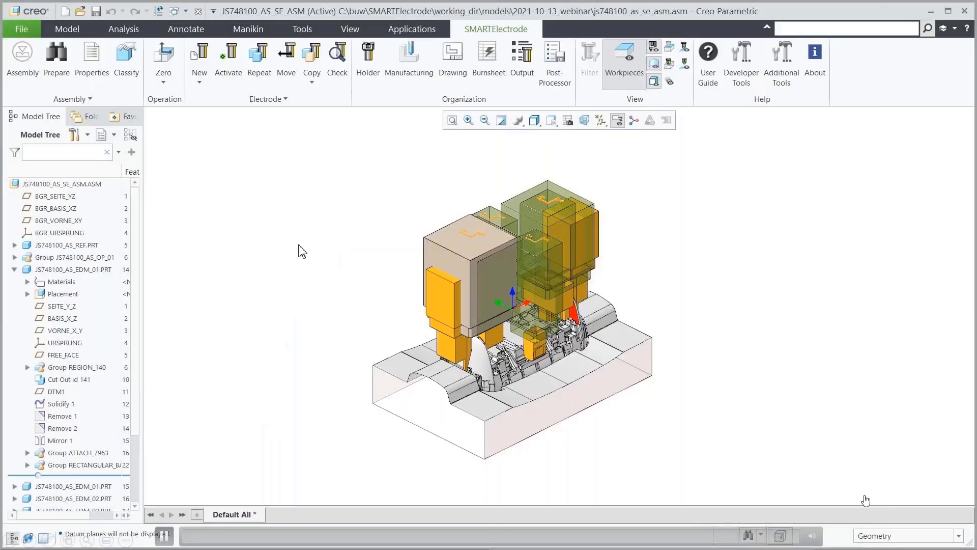
pyautogui.click(101, 269)
pyautogui.click(110, 216)
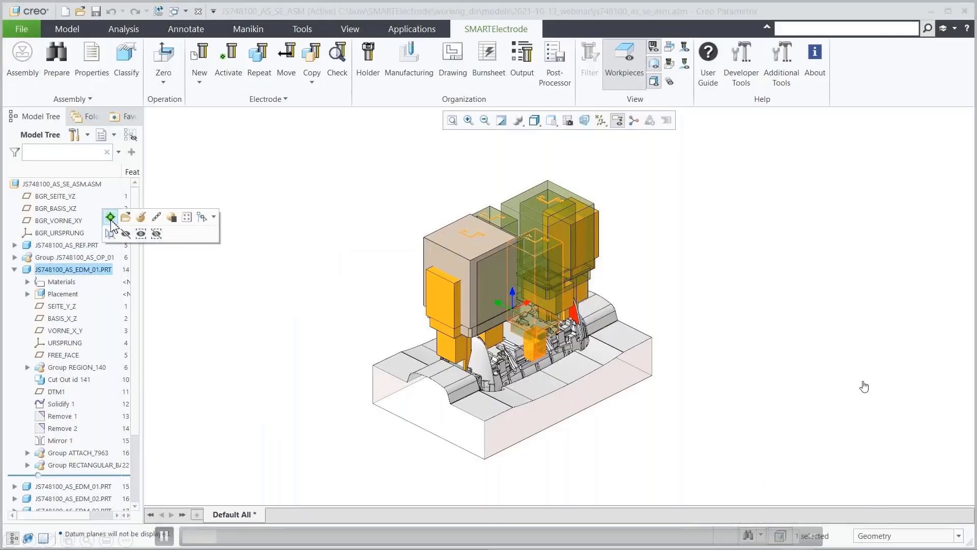
# Step: Delete the existing rectangular base group from the active electrode
pyautogui.scroll(-2, 106, 277)
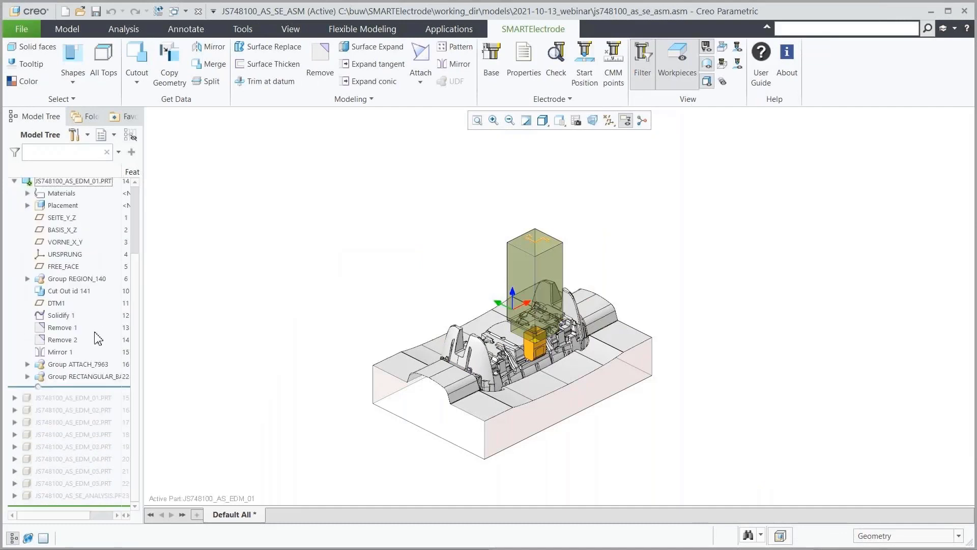
pyautogui.click(96, 377)
pyautogui.press('Delete')
pyautogui.click(463, 294)
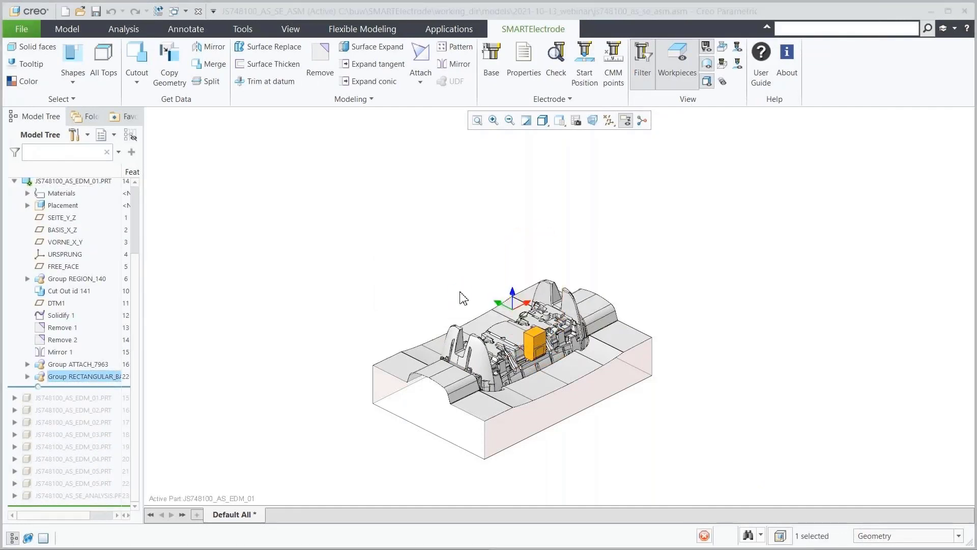
# Step: Create a new base on the active electrode JS748100_AS_EDM_01.PRT with the customized rectangular template
pyautogui.click(492, 65)
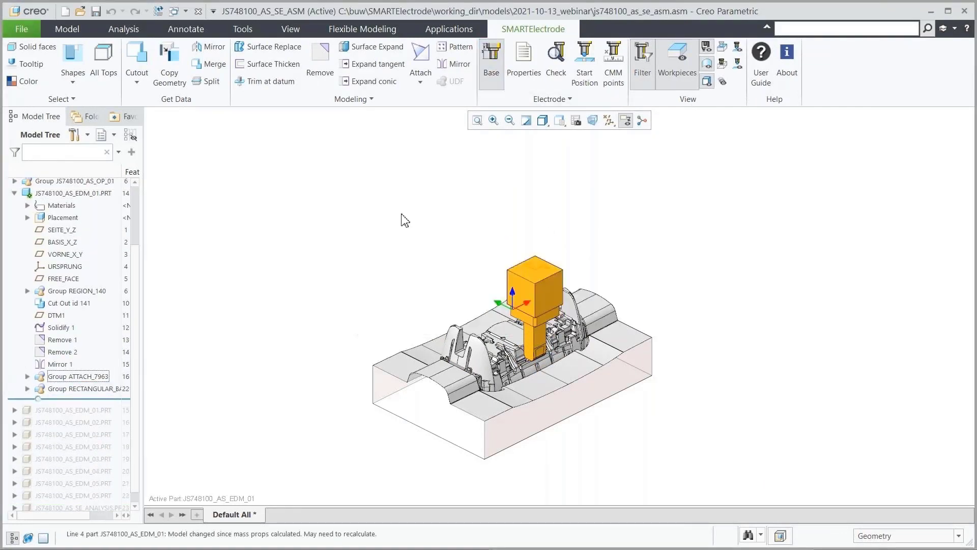
pyautogui.middleClick(648, 360)
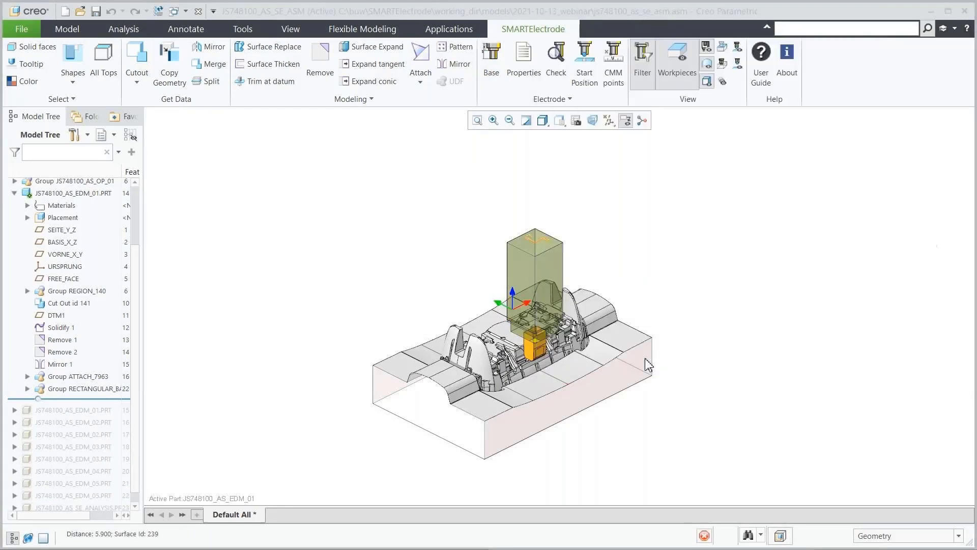
# Step: Expand the new rectangular base group and examine its MEASZPOINT and REFERENZFLAECHE features up close on the electrode
pyautogui.click(27, 388)
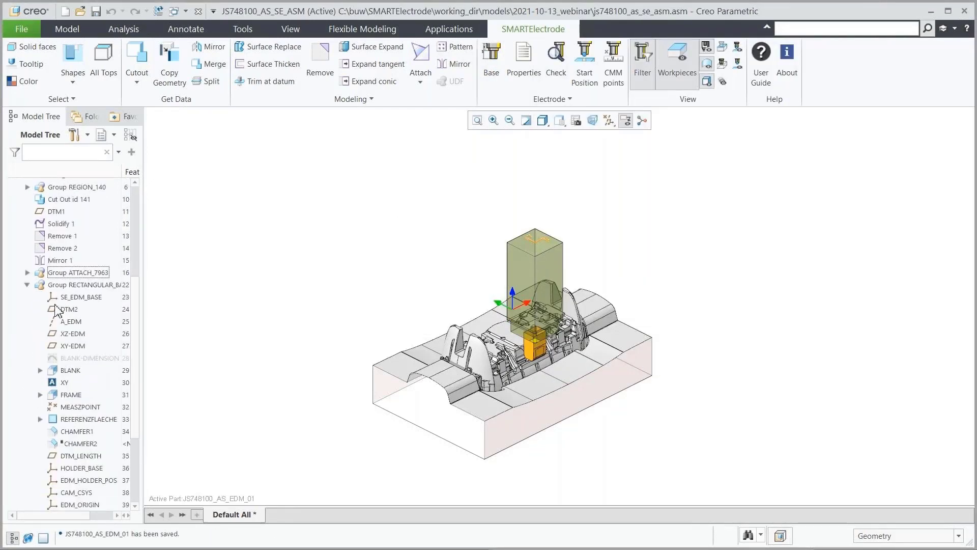
pyautogui.scroll(-4, 76, 310)
pyautogui.click(80, 279)
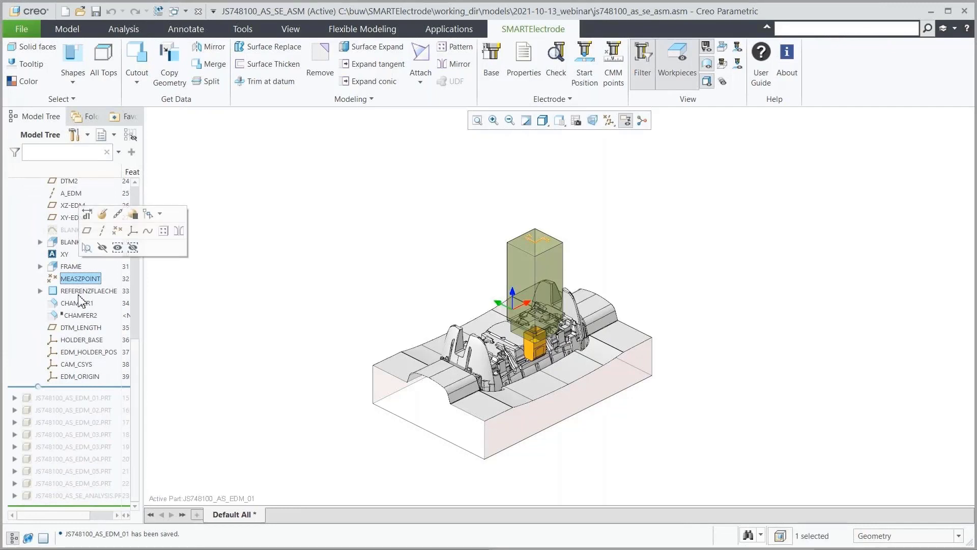
pyautogui.keyDown('ctrl'); pyautogui.click(81, 291); pyautogui.keyUp('ctrl')
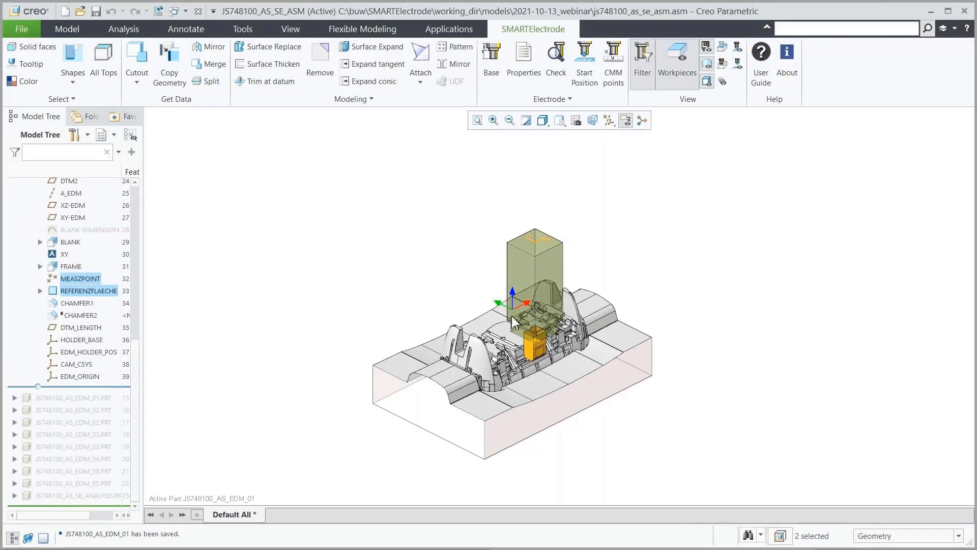
pyautogui.scroll(8, 554, 359)
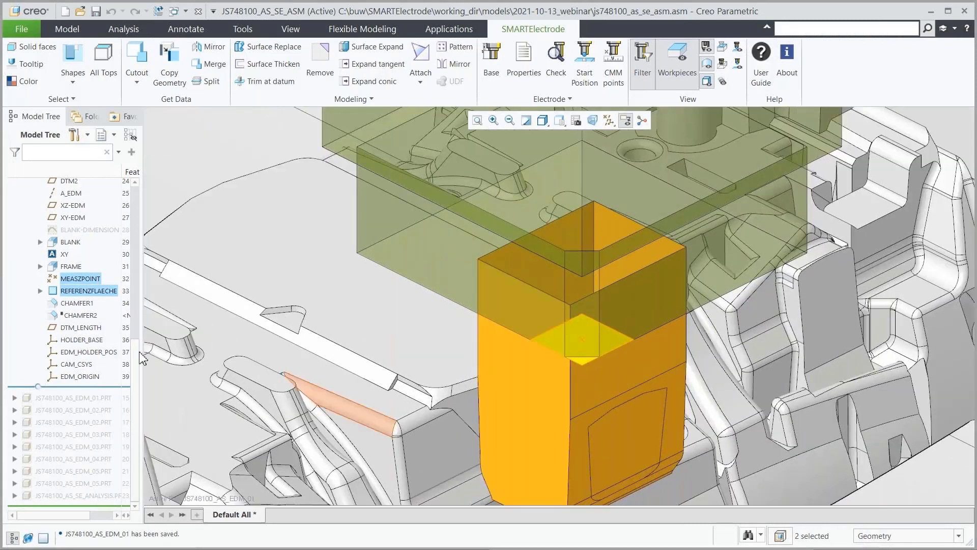
pyautogui.click(72, 291)
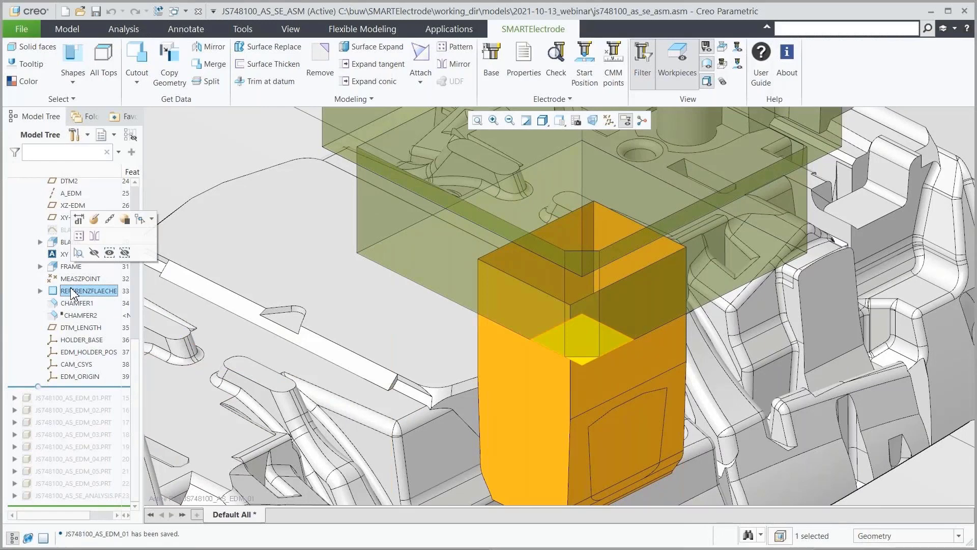
pyautogui.hotkey('ctrl', 'd')
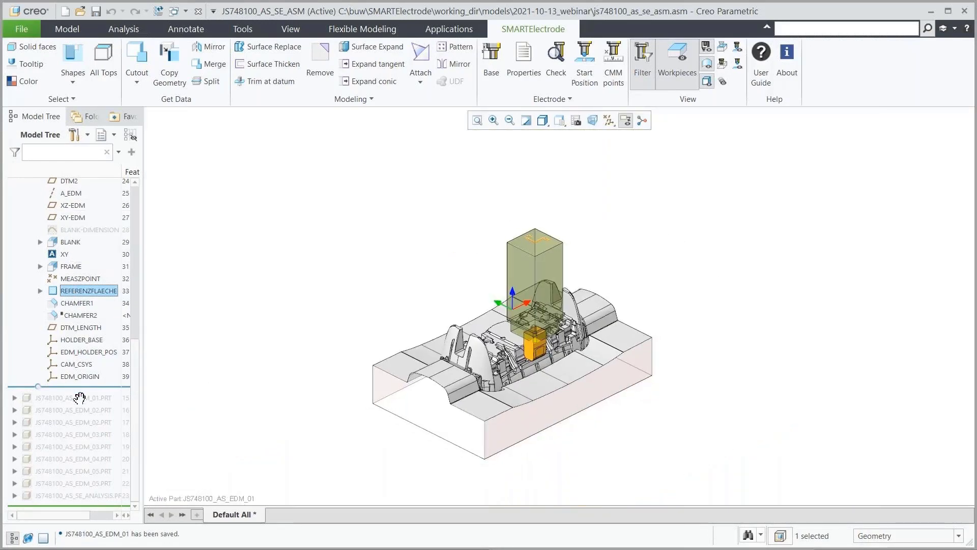
# Step: Activate the electrode part JS748100_AS_EDM_02.PRT in the assembly
pyautogui.click(77, 397)
pyautogui.click(79, 410)
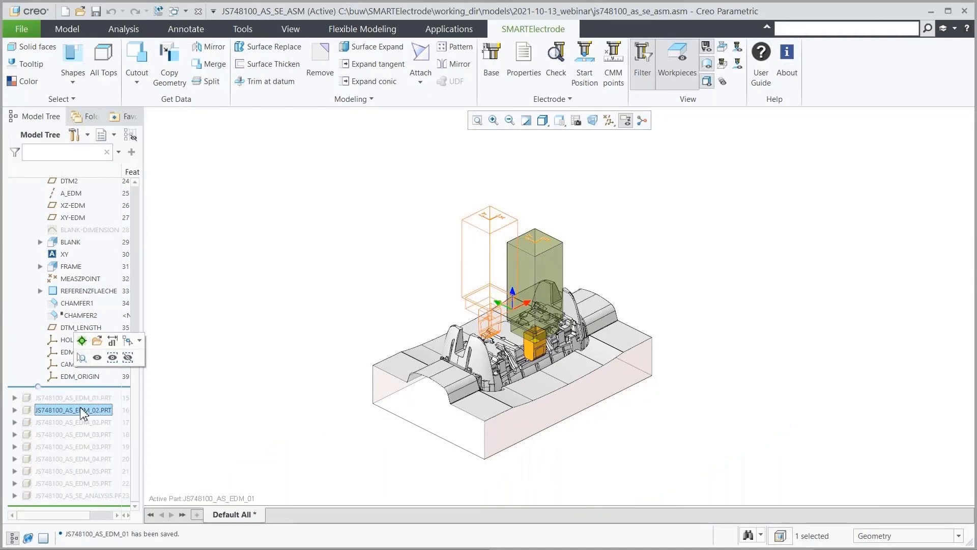
pyautogui.click(91, 354)
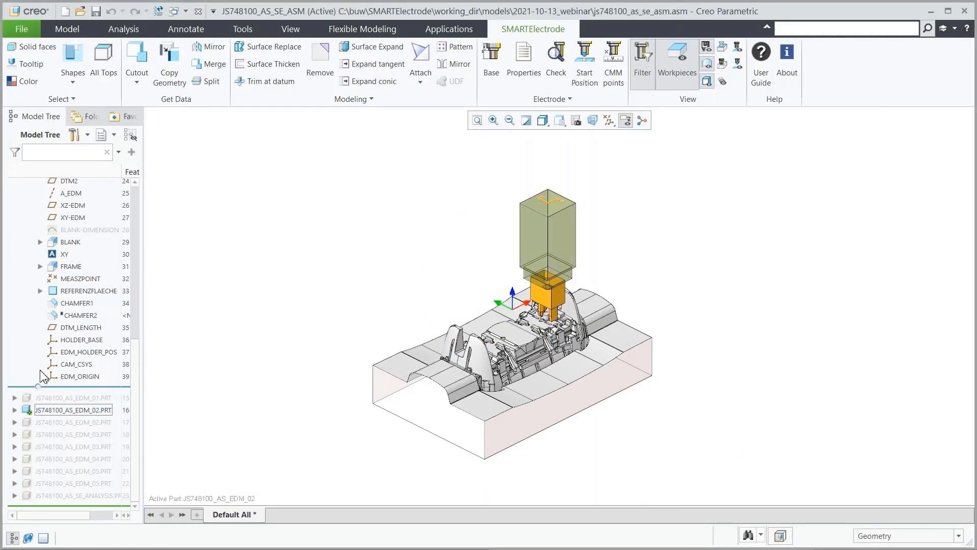
# Step: Delete the rectangular base group from JS748100_AS_EDM_02.PRT and start creating its replacement base
pyautogui.click(14, 410)
pyautogui.scroll(-7, 61, 356)
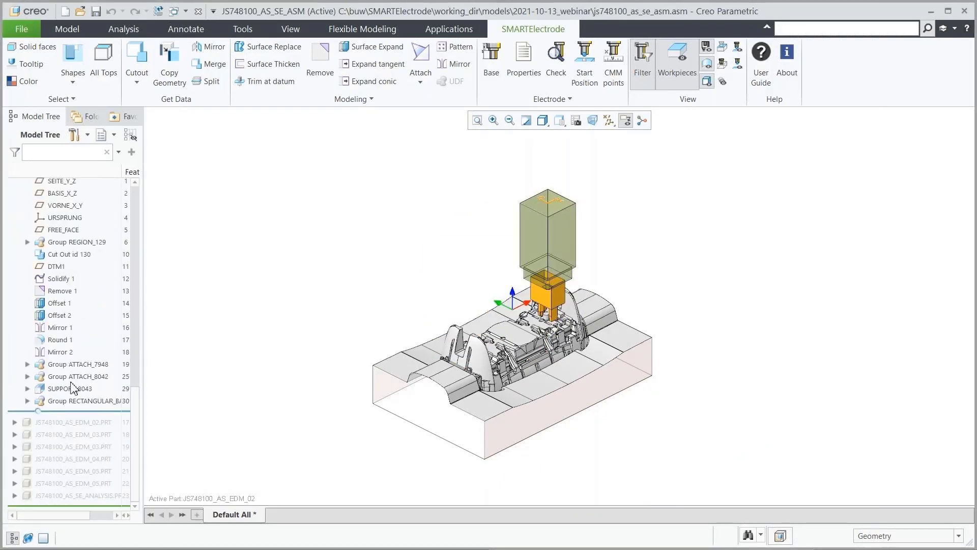
pyautogui.click(77, 401)
pyautogui.press('Delete')
pyautogui.press('Return')
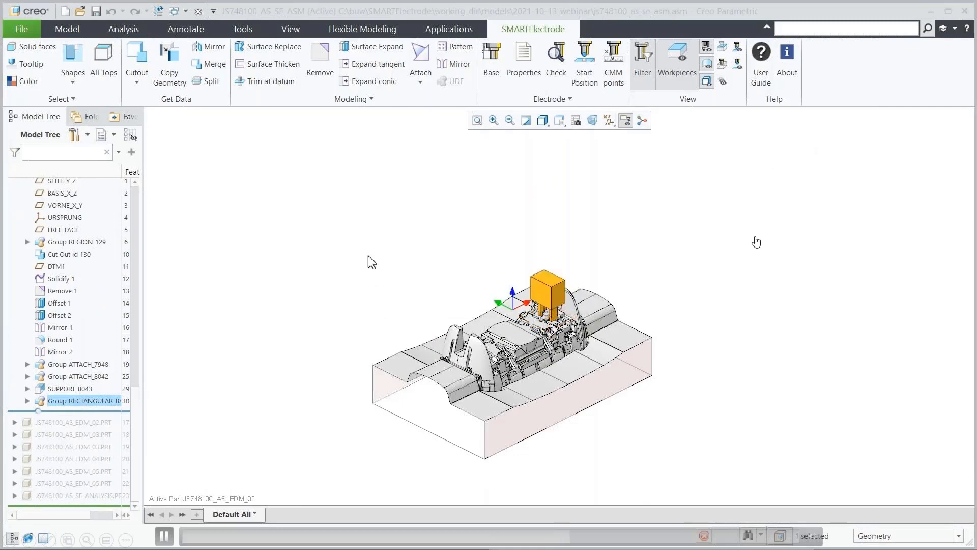
pyautogui.click(501, 77)
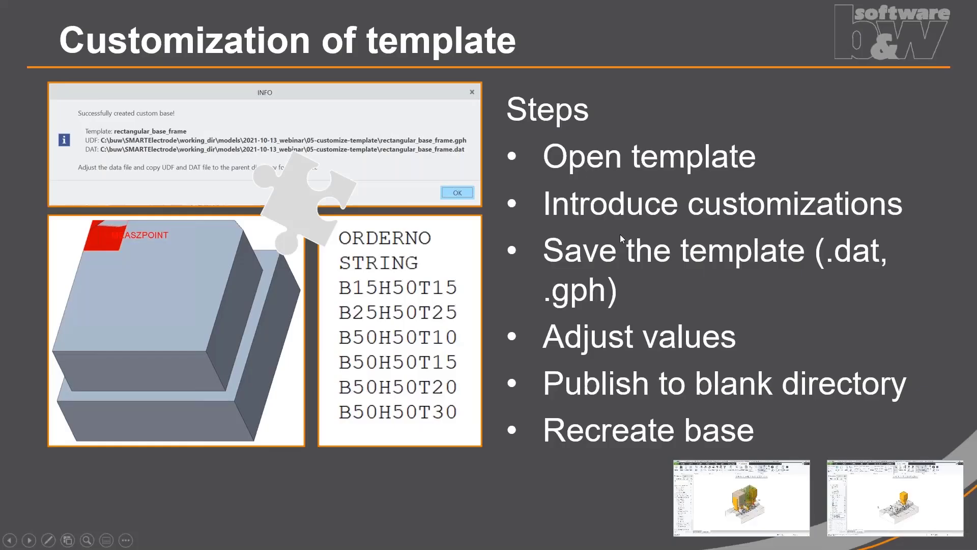
pyautogui.click(620, 235)
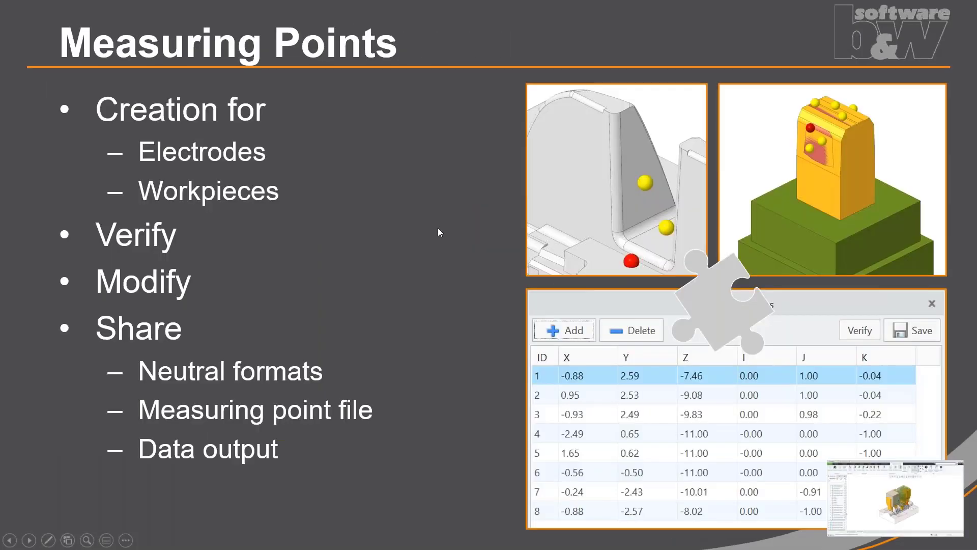
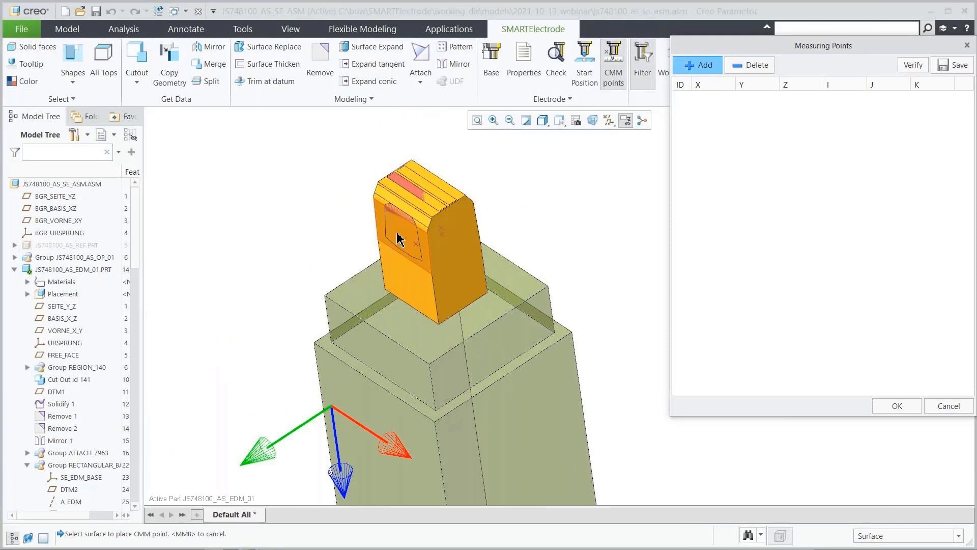
# Step: Place four measuring points on the electrode: one on the side face, one on the adjoining bevelled edge and two on the end face
pyautogui.click(397, 233)
pyautogui.click(398, 211)
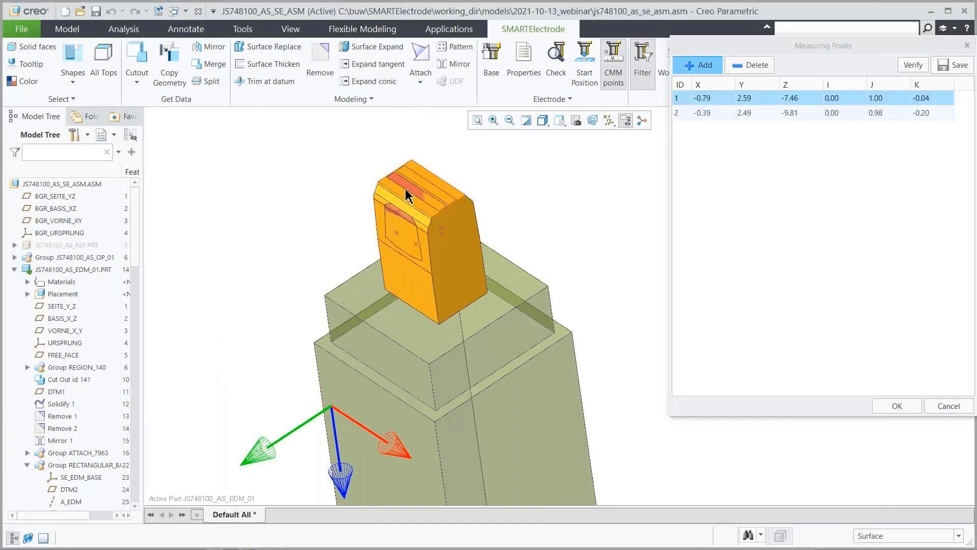
pyautogui.click(413, 192)
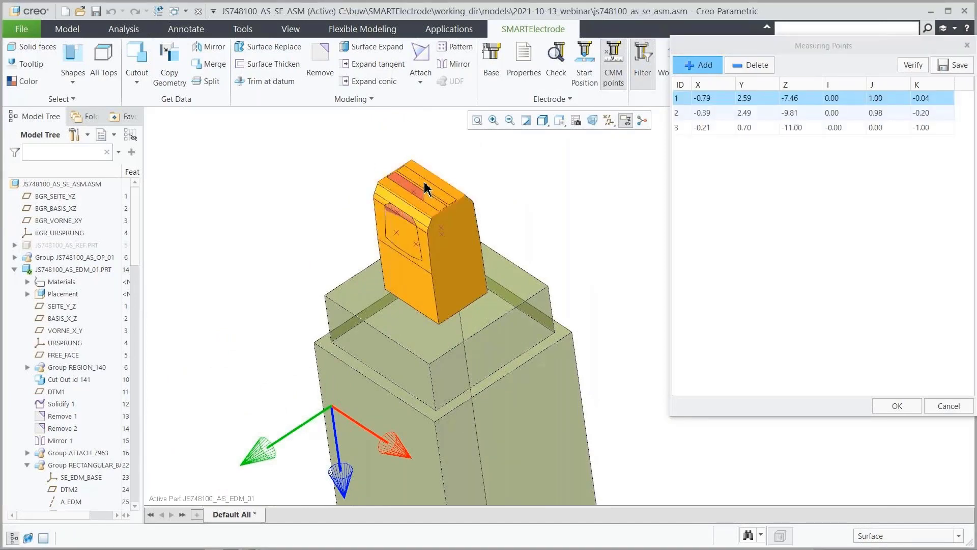
pyautogui.click(424, 182)
# Step: Place two more measuring points on the opposite side of the electrode, at its upper edge and side face, and finish adding points
pyautogui.moveTo(452, 279)
pyautogui.mouseDown(button='middle')
pyautogui.moveTo(443, 244)
pyautogui.moveTo(310, 253)
pyautogui.moveTo(283, 272)
pyautogui.mouseUp(button='middle')
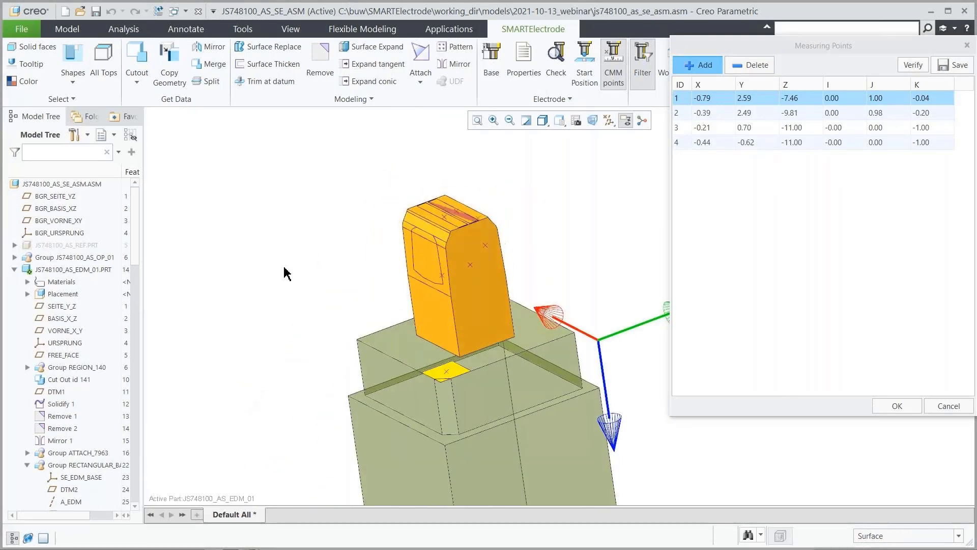
pyautogui.click(425, 235)
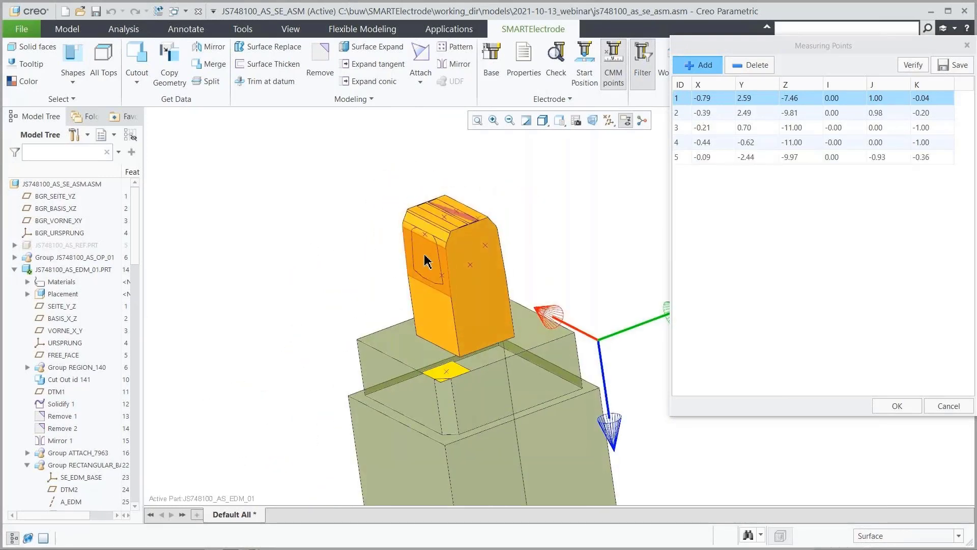
pyautogui.click(423, 254)
pyautogui.middleClick(548, 213)
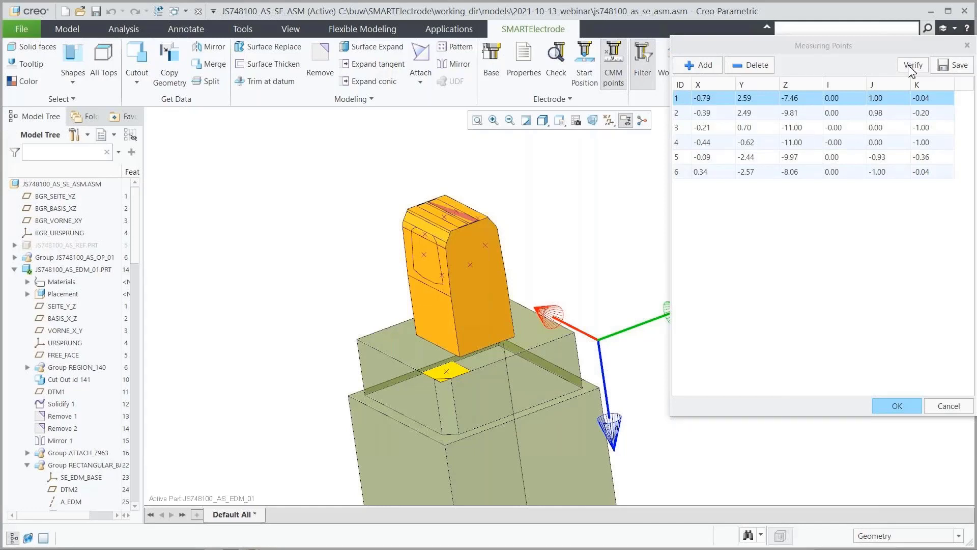
# Step: Verify the electrode's measuring points and highlight points 2 to 6 one after another on the model
pyautogui.click(911, 66)
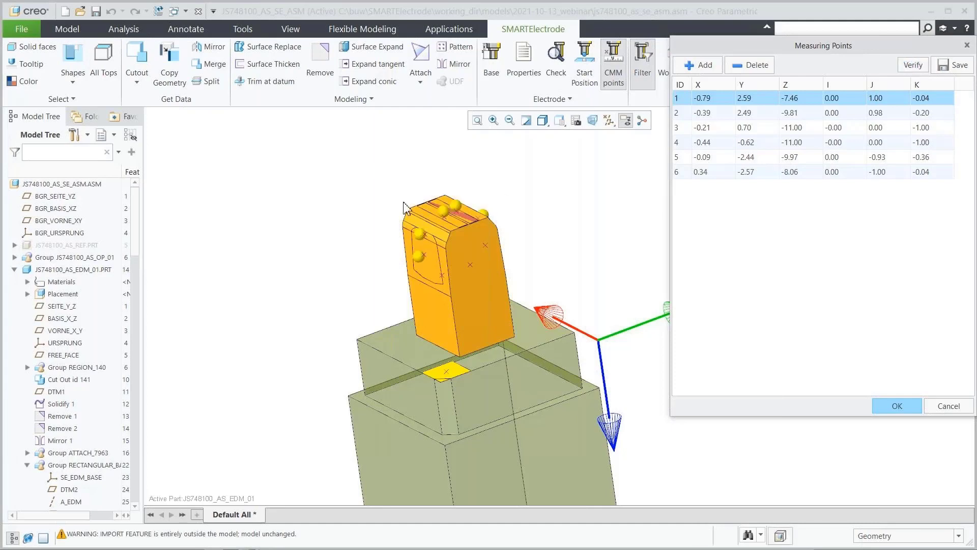
pyautogui.moveTo(358, 172); pyautogui.dragTo(560, 358)
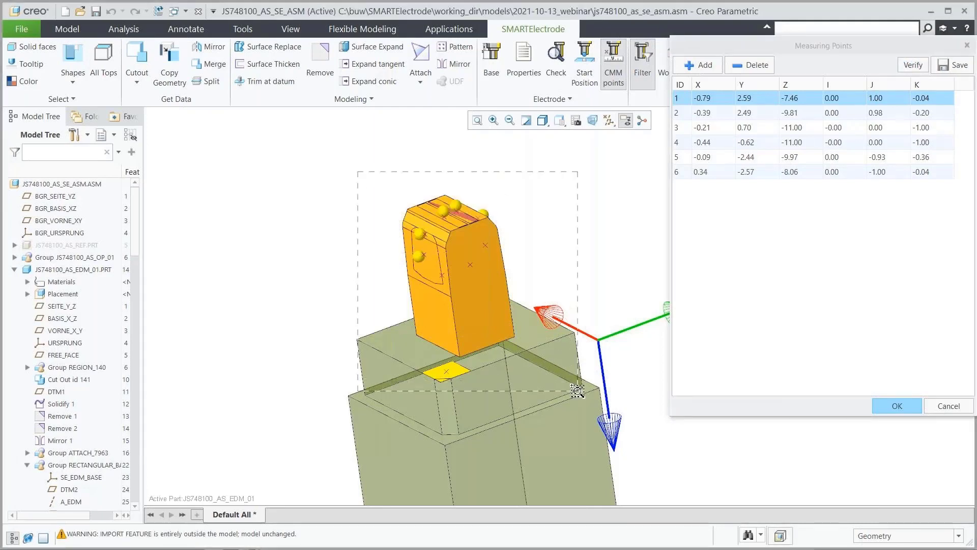
pyautogui.moveTo(457, 339); pyautogui.dragTo(494, 349, button='middle')
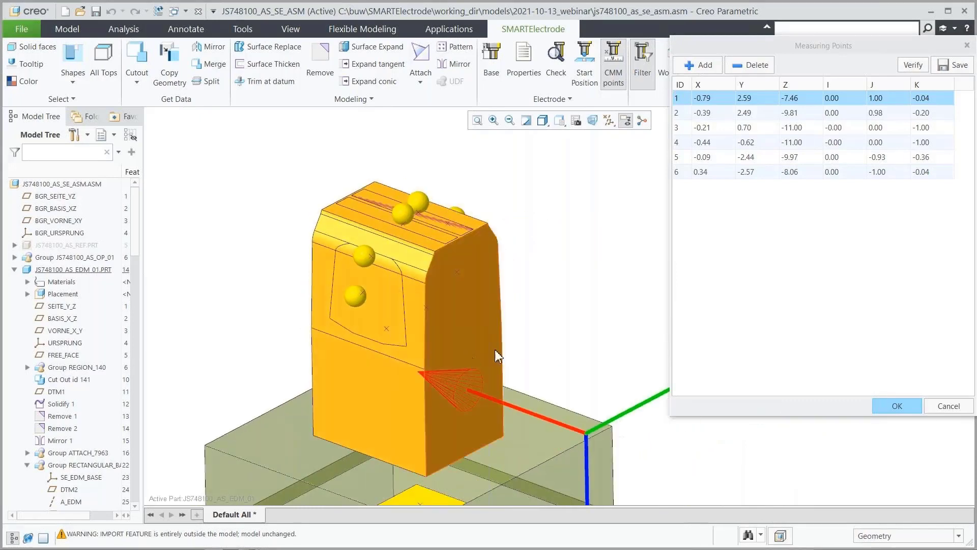
pyautogui.click(718, 114)
pyautogui.click(718, 130)
pyautogui.click(718, 142)
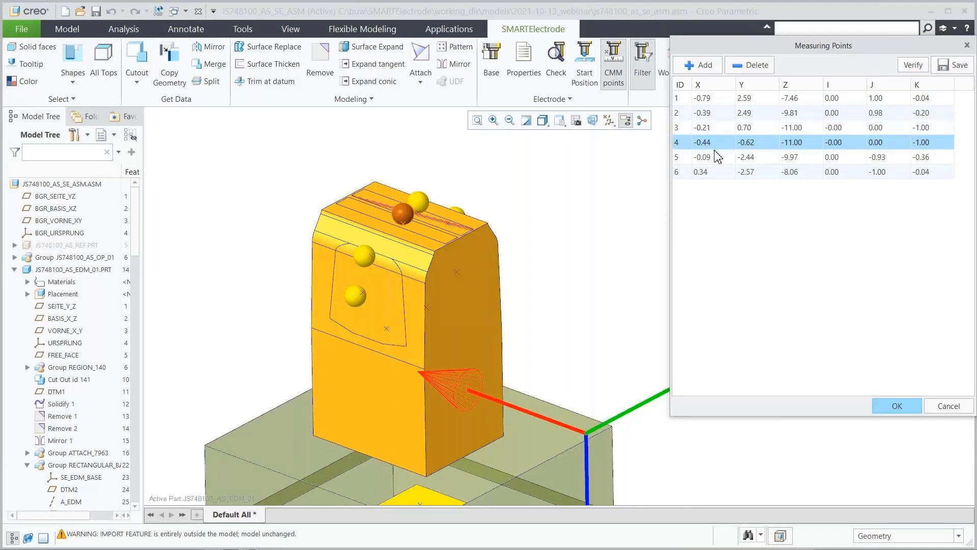
pyautogui.click(719, 157)
pyautogui.click(719, 171)
# Step: Set the X coordinate of measuring point 4 to 0 and verify the points again
pyautogui.click(719, 144)
pyautogui.doubleClick(716, 144)
pyautogui.write('0')
pyautogui.press('Return')
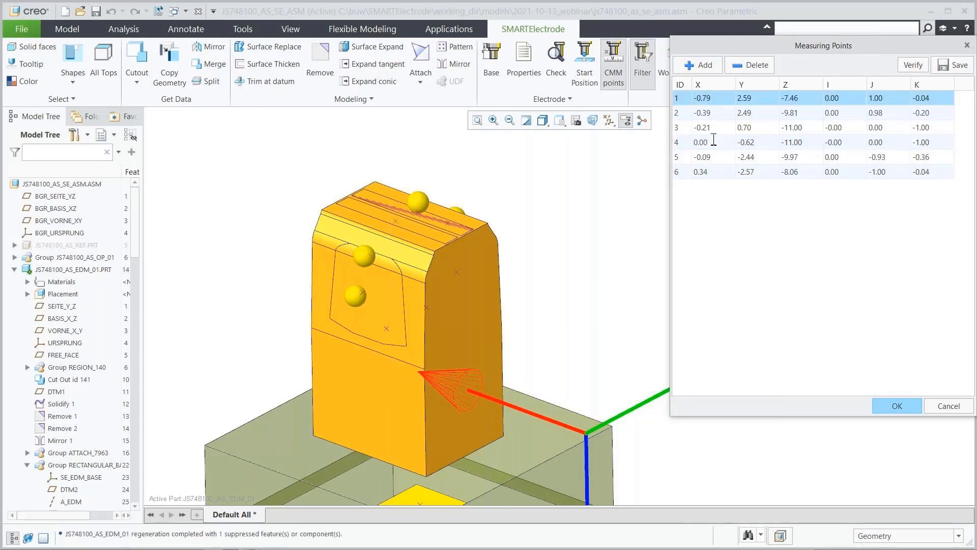
pyautogui.click(714, 142)
pyautogui.click(916, 65)
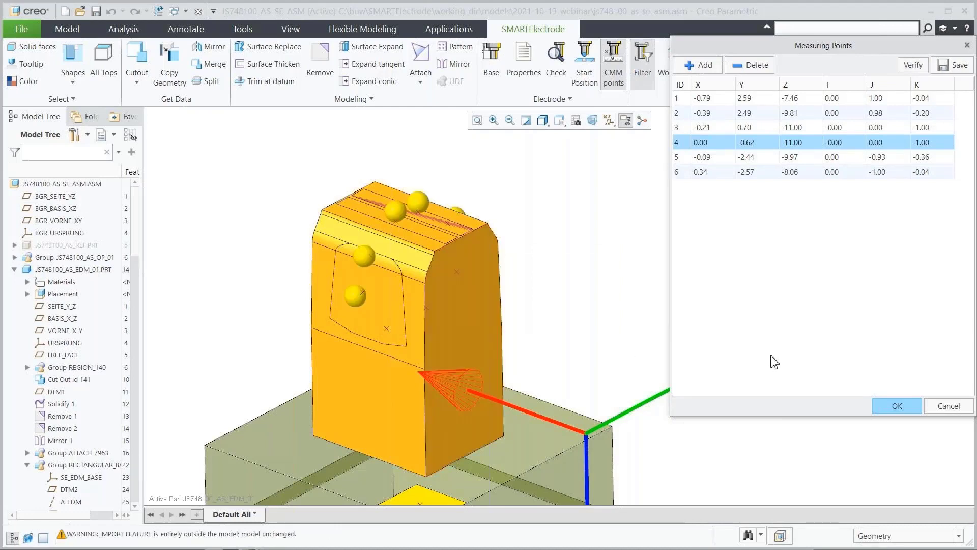
# Step: Set the X coordinate of measuring point 5 to 0, verify it again and accept the electrode's measuring points
pyautogui.doubleClick(707, 158)
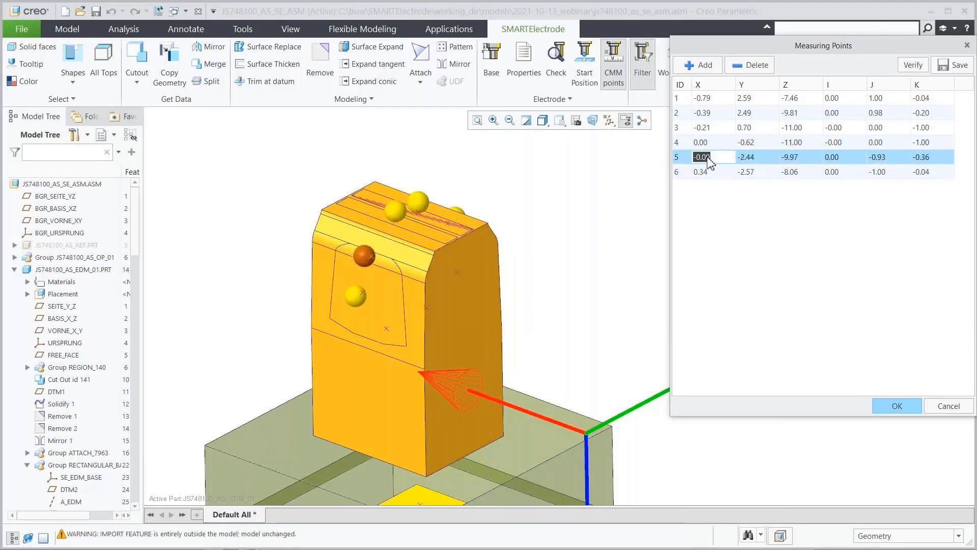
pyautogui.write('0')
pyautogui.press('Return')
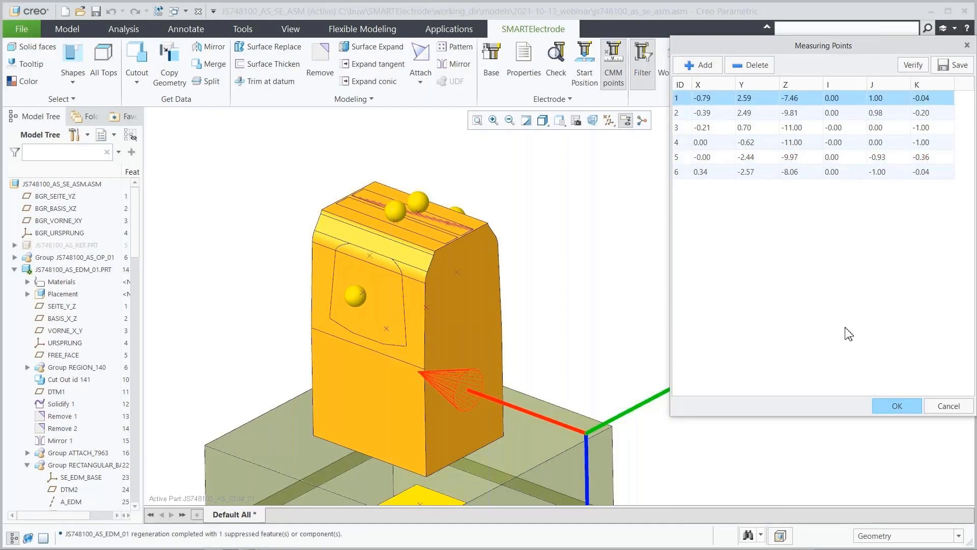
pyautogui.click(914, 65)
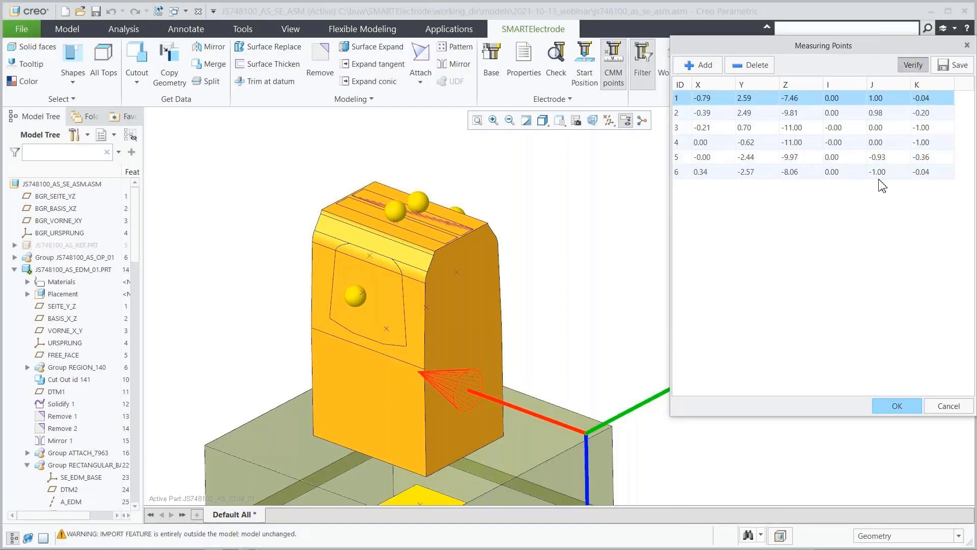
pyautogui.click(895, 407)
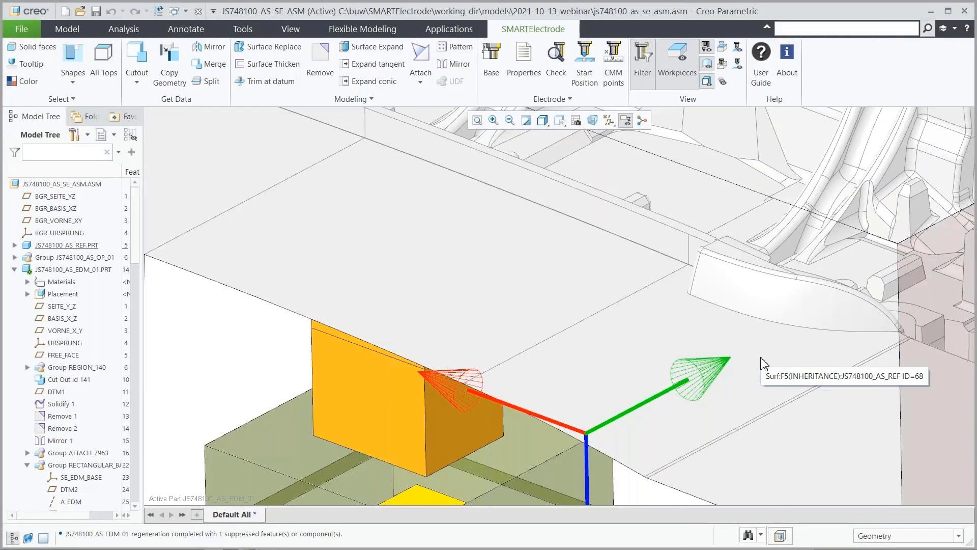
# Step: Return to the top-level assembly and activate the workpiece part JS748100_AS_REF.PRT
pyautogui.hotkey('ctrl', 'a')
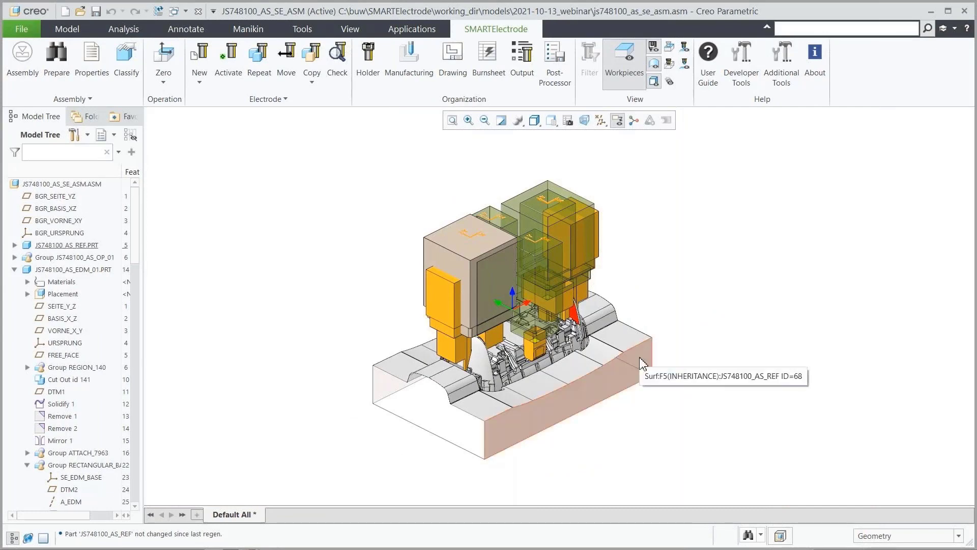
pyautogui.click(641, 362)
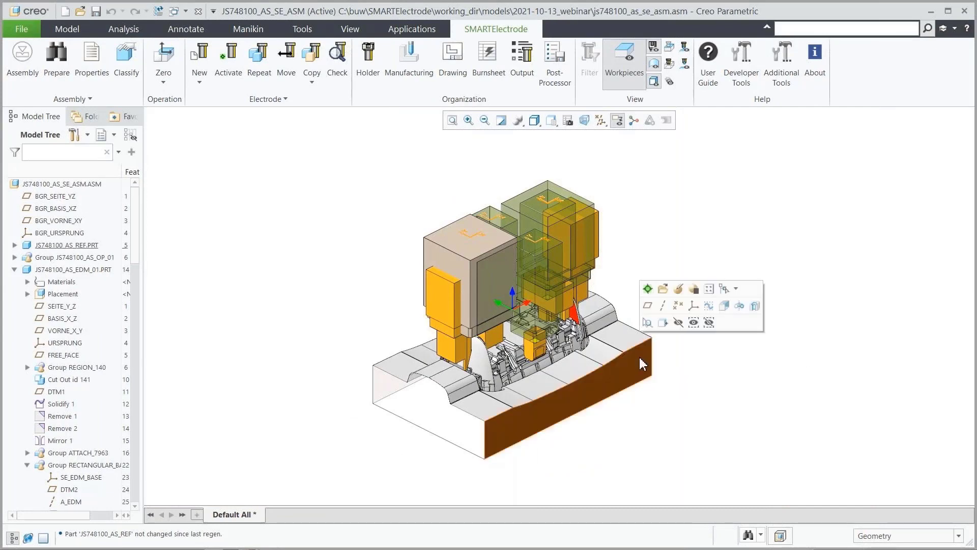
pyautogui.click(654, 294)
# Step: Open the CMM measuring points for the workpiece and add five points on its upright wall, corner round, lower fillet and recess surfaces
pyautogui.click(614, 64)
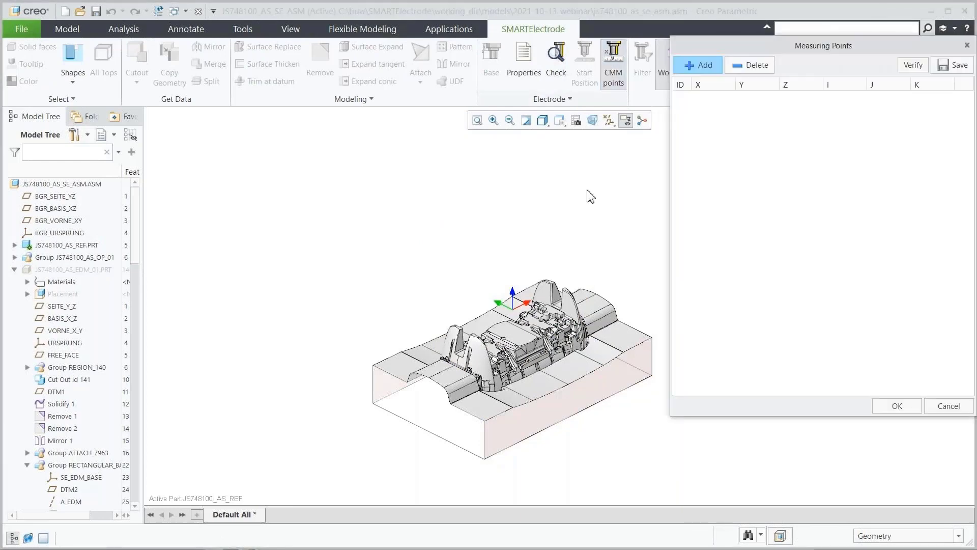
pyautogui.moveTo(513, 258); pyautogui.dragTo(592, 351)
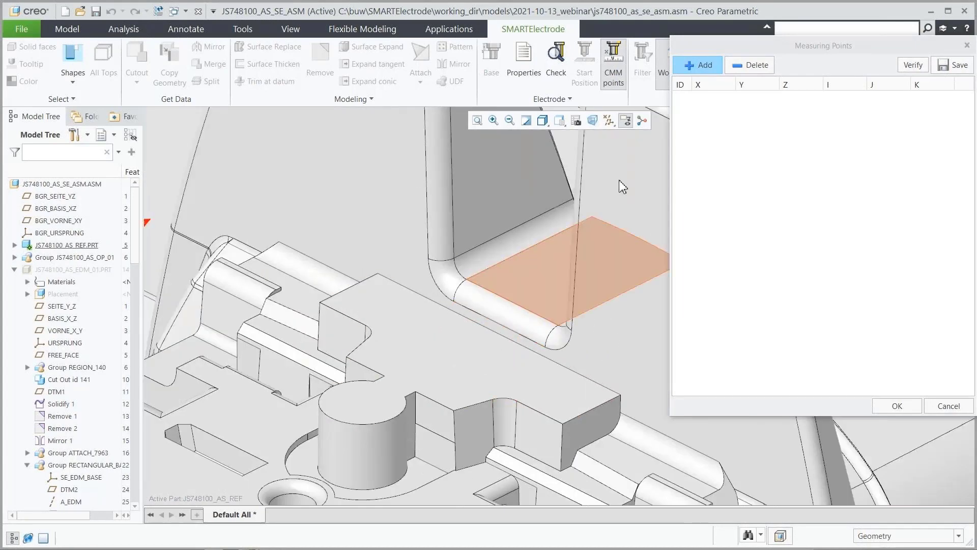
pyautogui.click(699, 65)
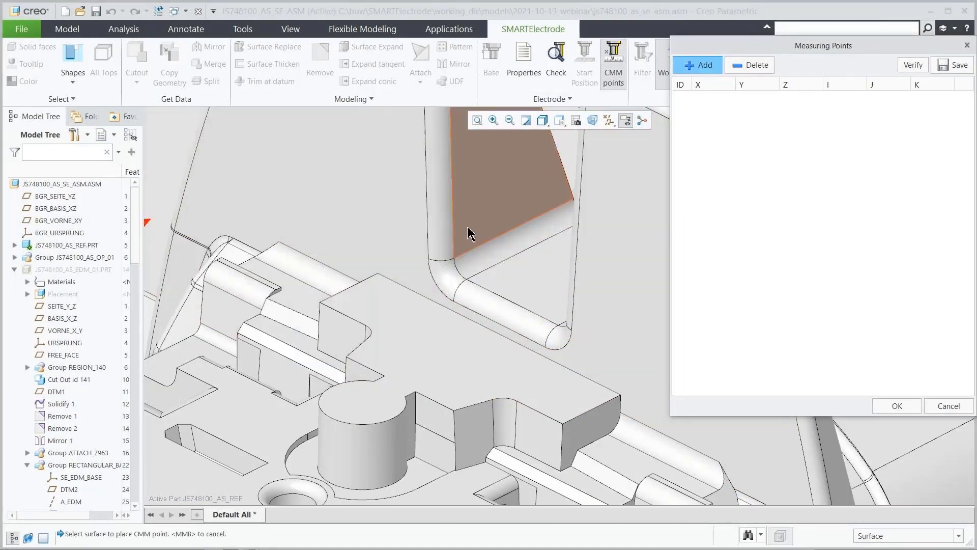
pyautogui.click(501, 185)
pyautogui.click(448, 273)
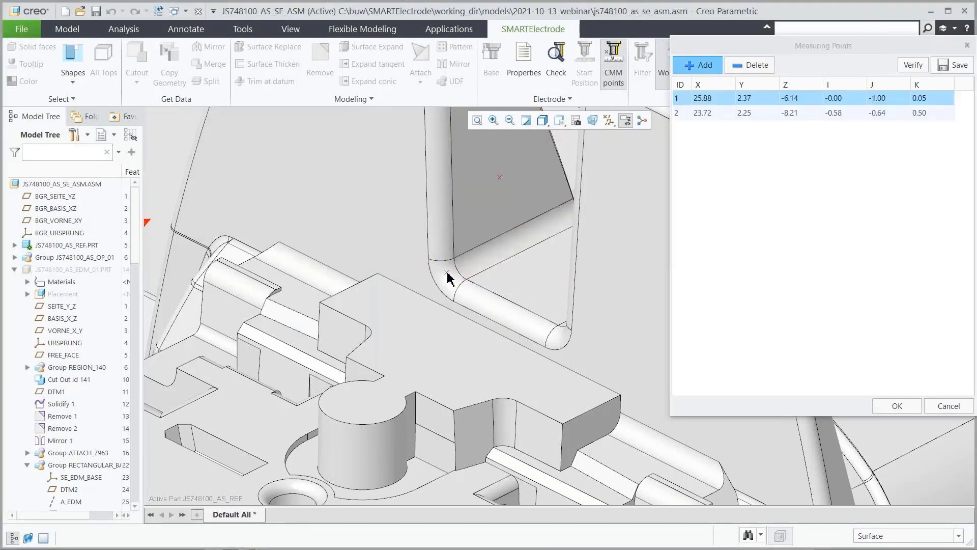
pyautogui.click(506, 318)
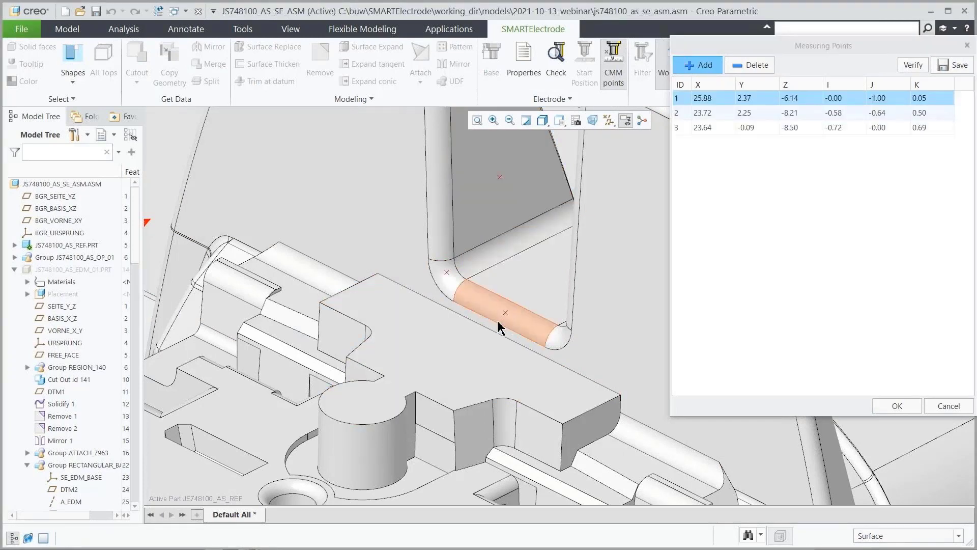
pyautogui.click(430, 461)
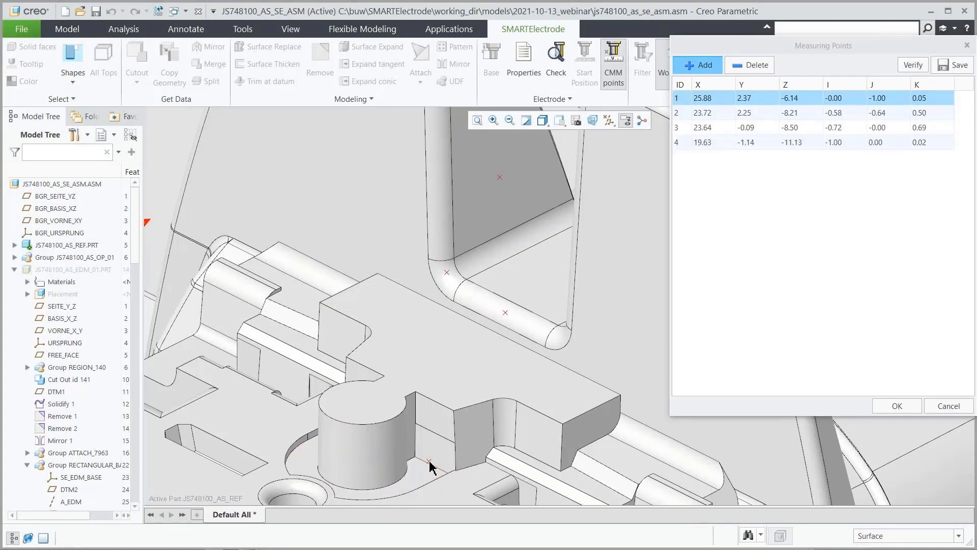
pyautogui.click(497, 466)
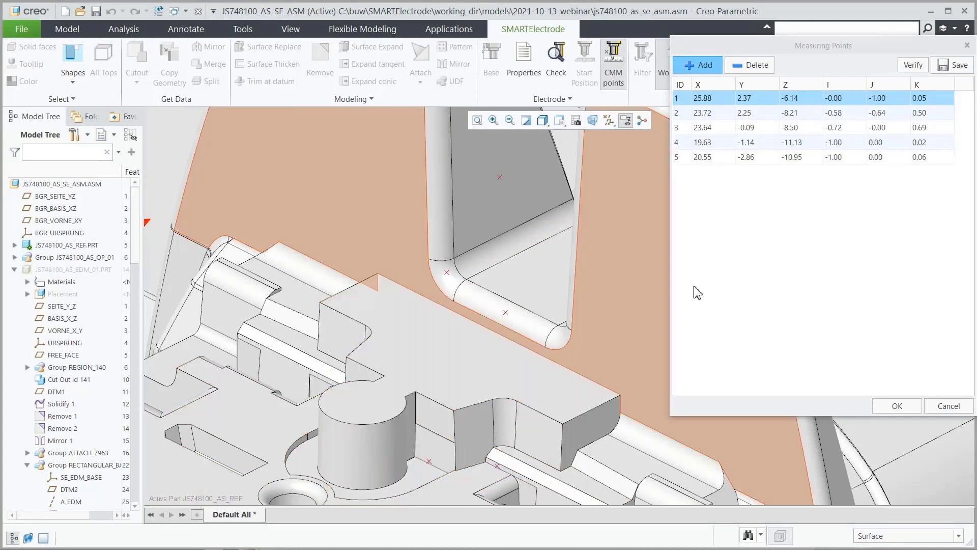
# Step: Verify the workpiece's measuring points and highlight points 1 to 5 in the model to examine their contact
pyautogui.click(912, 65)
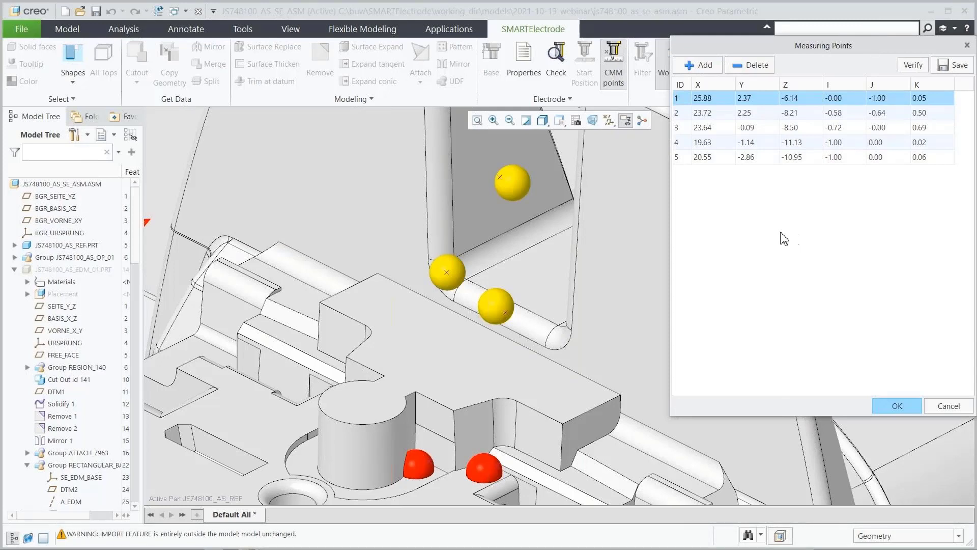
pyautogui.click(705, 99)
pyautogui.click(711, 111)
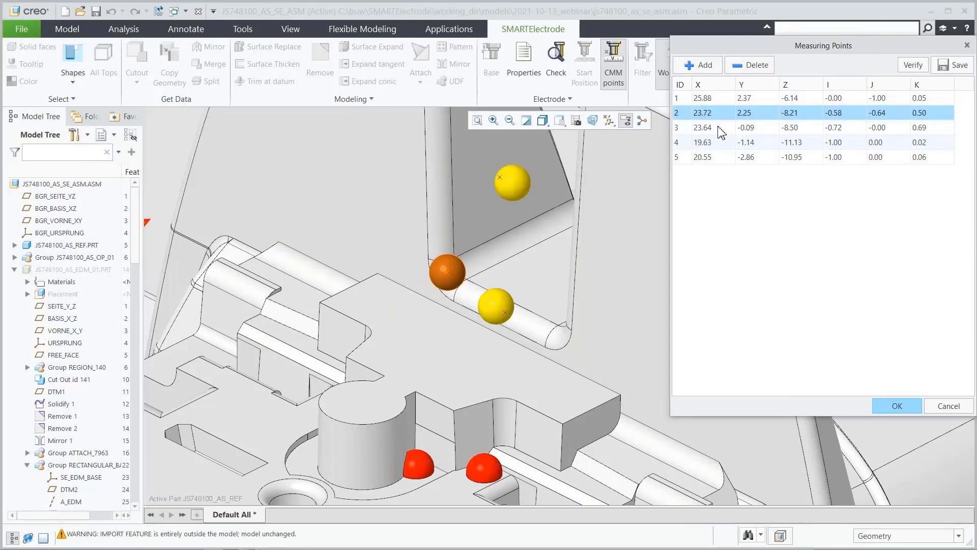
pyautogui.click(719, 128)
pyautogui.click(714, 144)
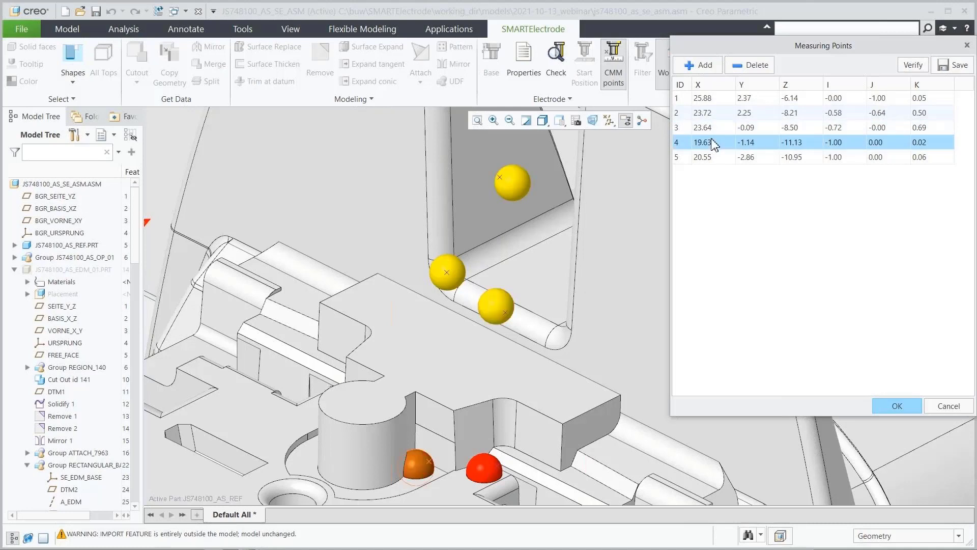
pyautogui.click(720, 159)
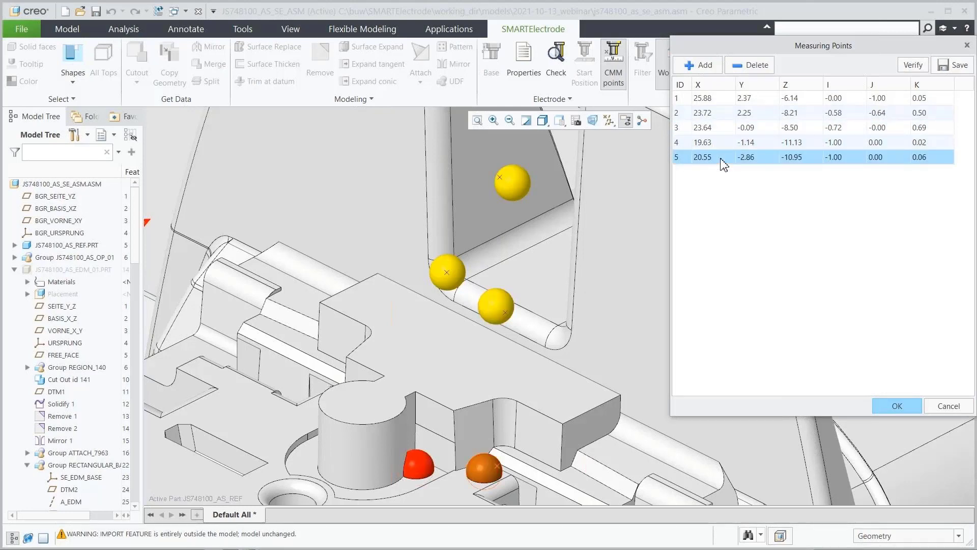
pyautogui.click(723, 144)
pyautogui.click(723, 159)
# Step: Delete the workpiece's two colliding measuring points in the recess and save the remaining point list
pyautogui.click(722, 142)
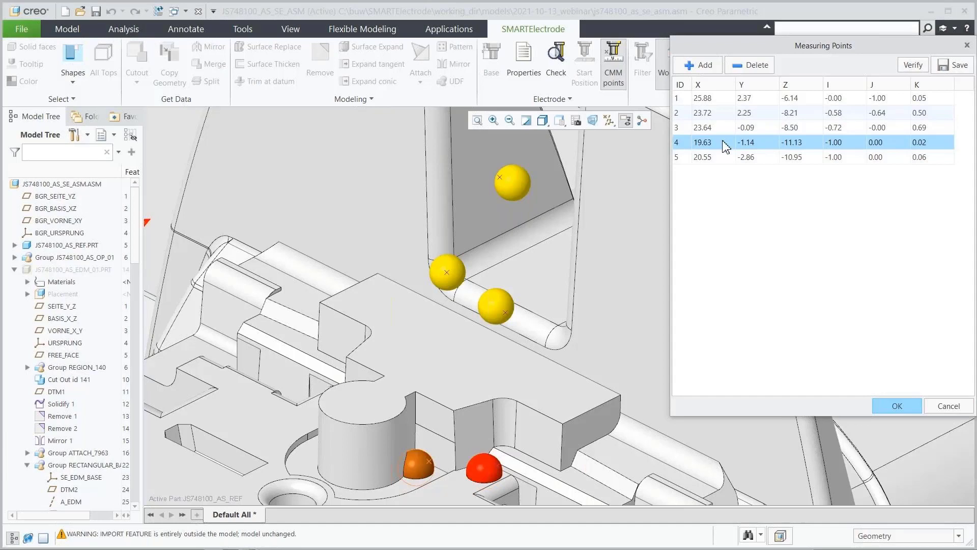
pyautogui.click(769, 66)
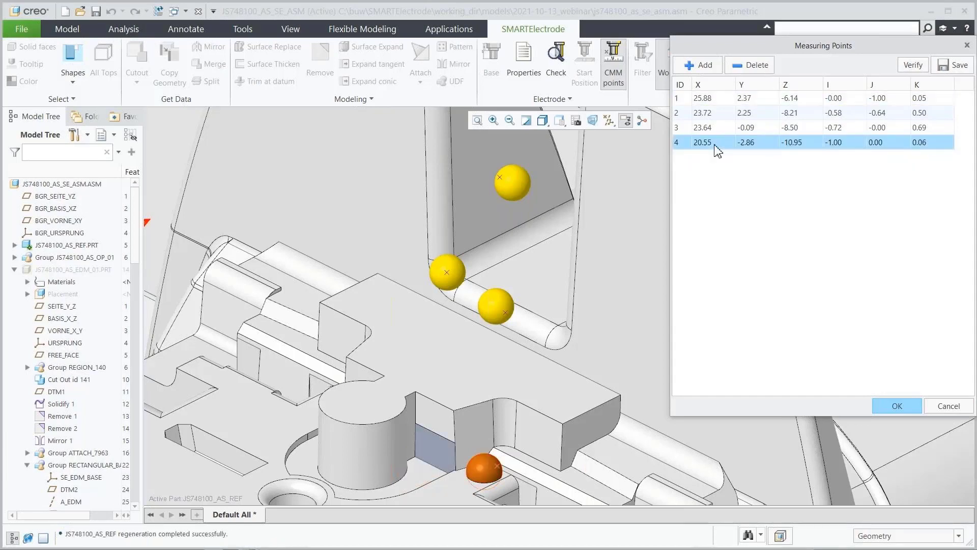
pyautogui.click(762, 66)
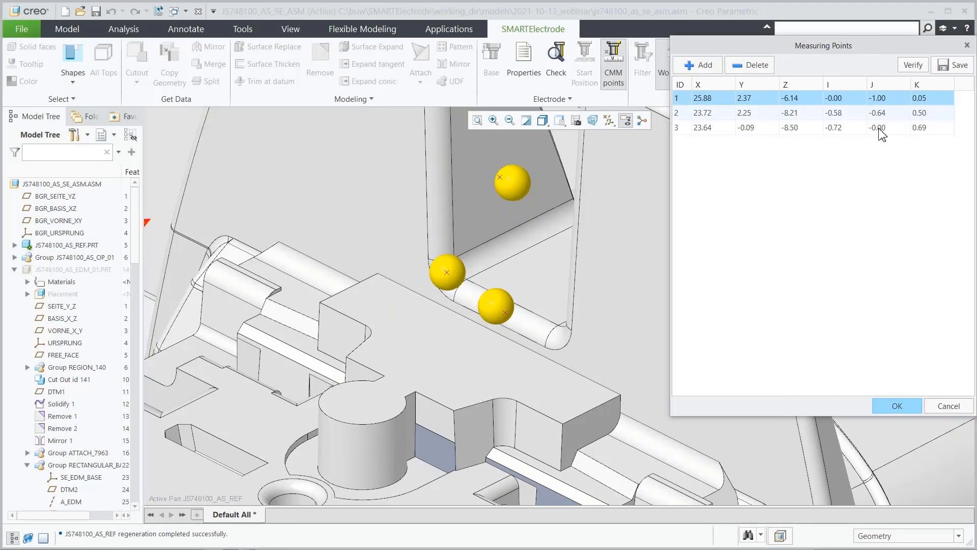
pyautogui.click(960, 67)
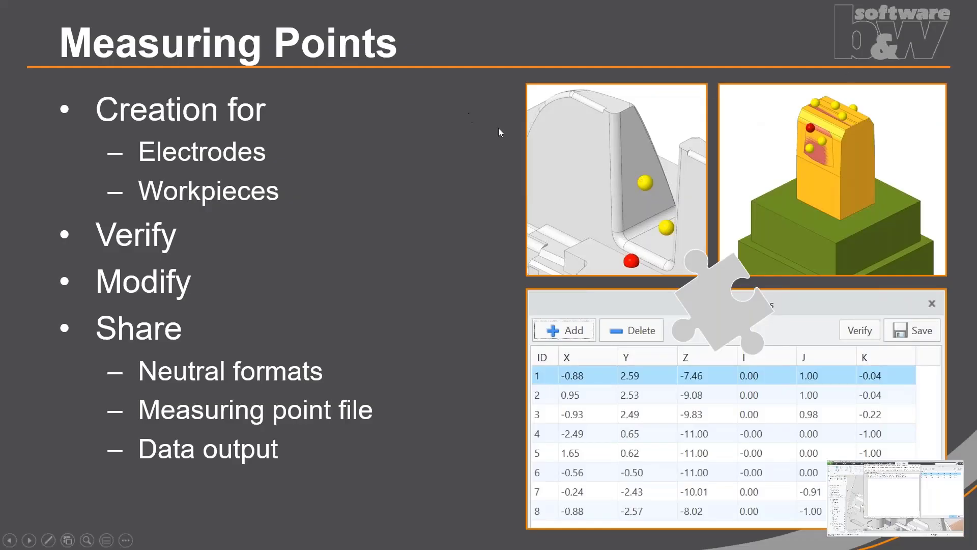
pyautogui.click(478, 133)
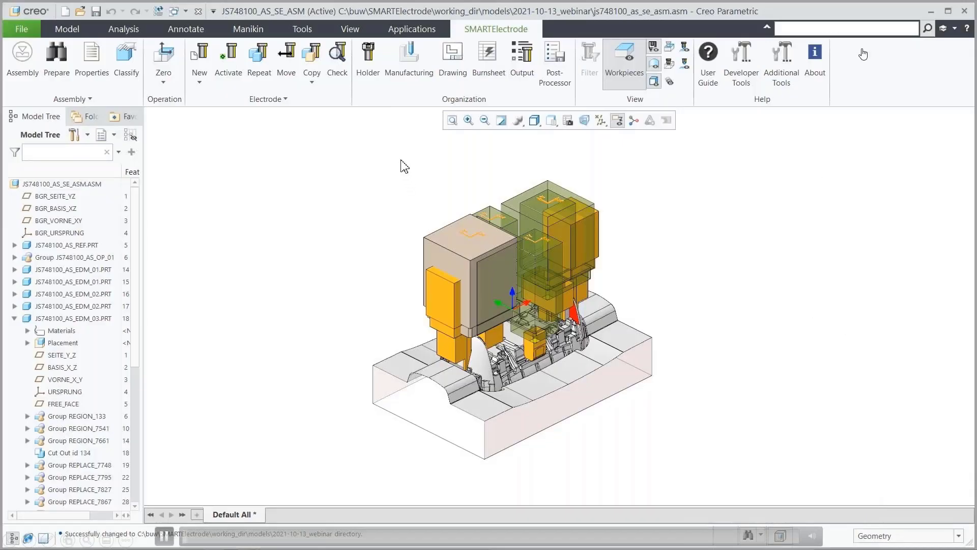
# Step: Start the Post-Processor for the electrode assembly and set the export type to ZK_XML
pyautogui.click(557, 71)
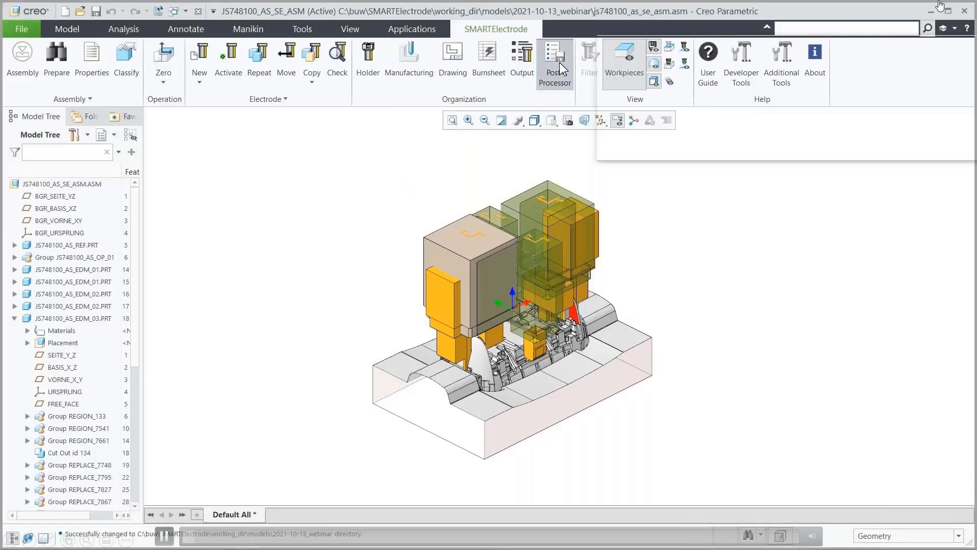
pyautogui.click(755, 74)
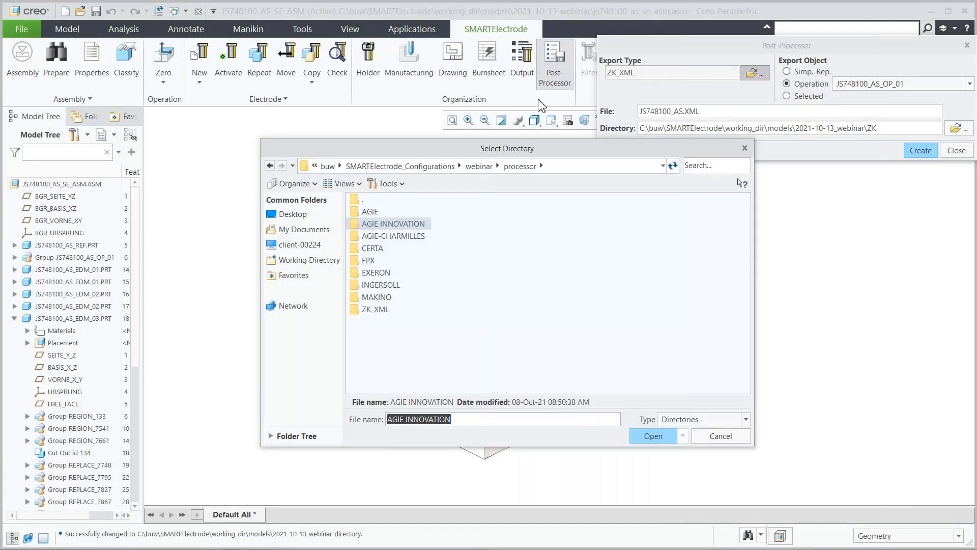
pyautogui.click(382, 310)
pyautogui.press('Return')
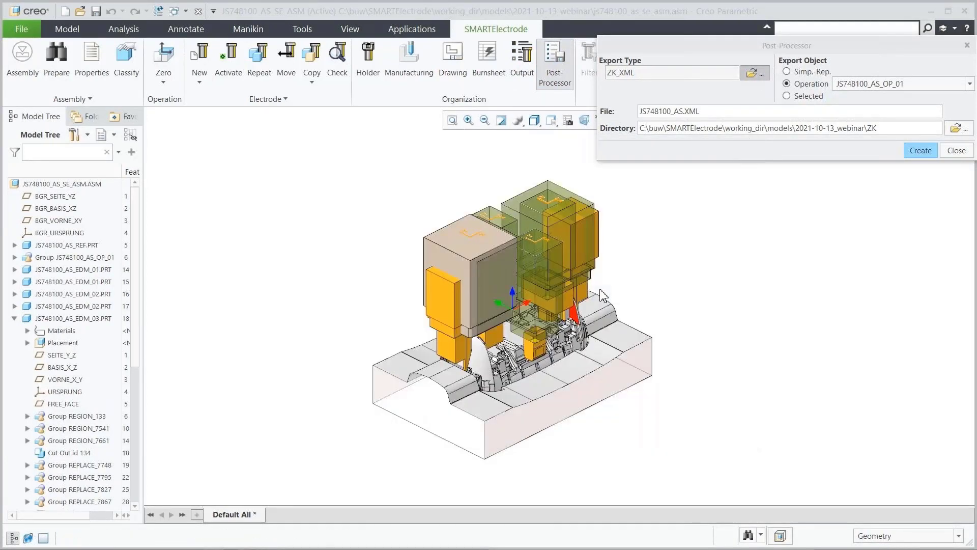
# Step: Create the export of operation JS748100_AS_OP_01, accept JS748100_AS.XML as the file name, and close the Post-Processor
pyautogui.click(921, 150)
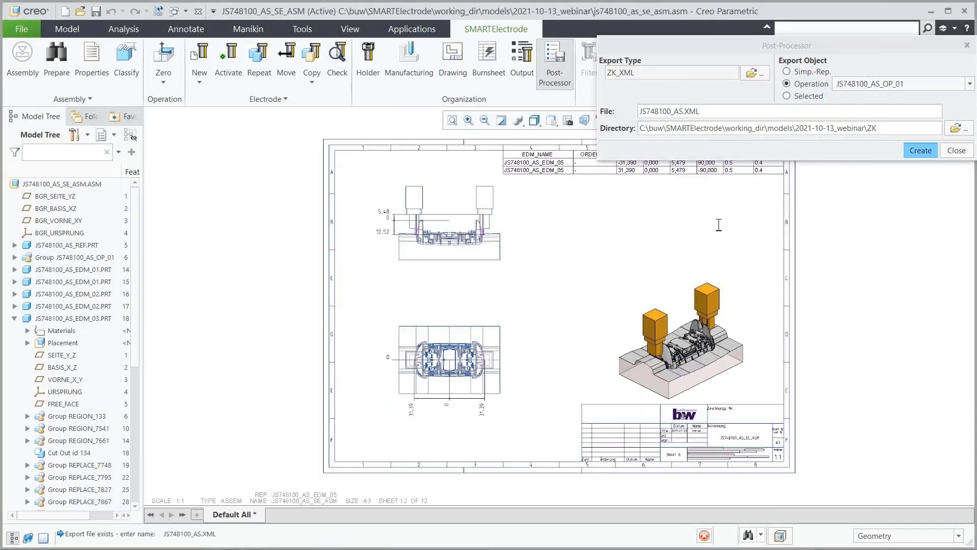
pyautogui.press('Return')
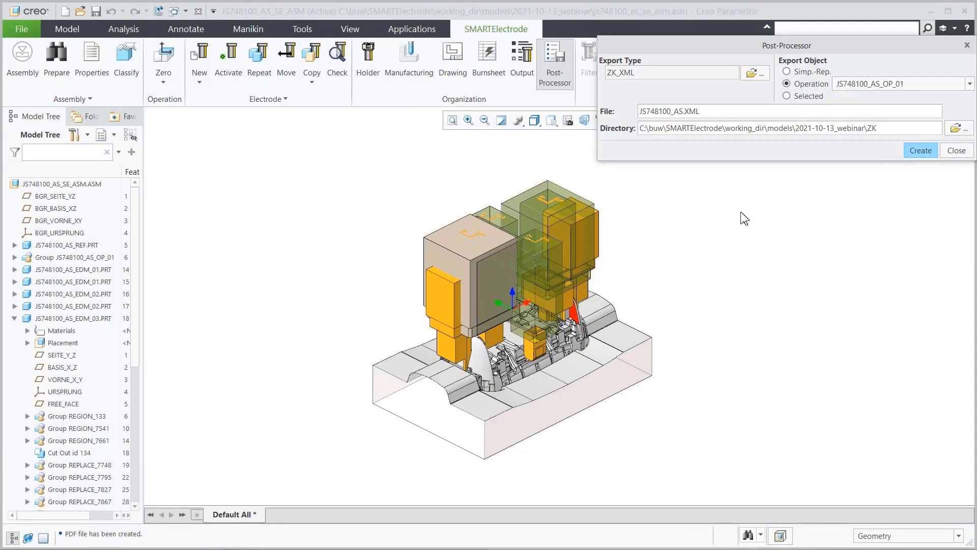
pyautogui.click(955, 151)
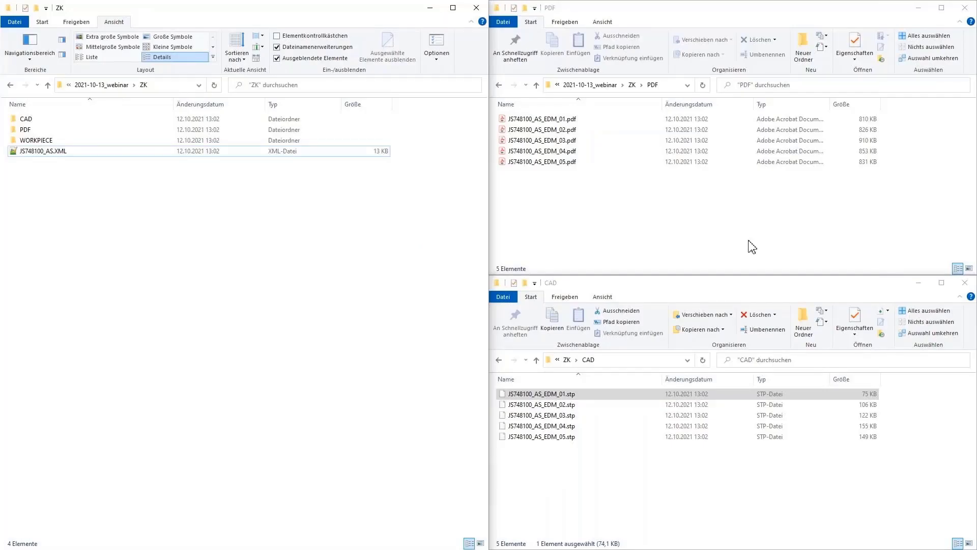
# Step: Open JS748100_AS_EDM_01.pdf, examine the electrode drawing and the order numbers in the position table, and close the file
pyautogui.doubleClick(540, 120)
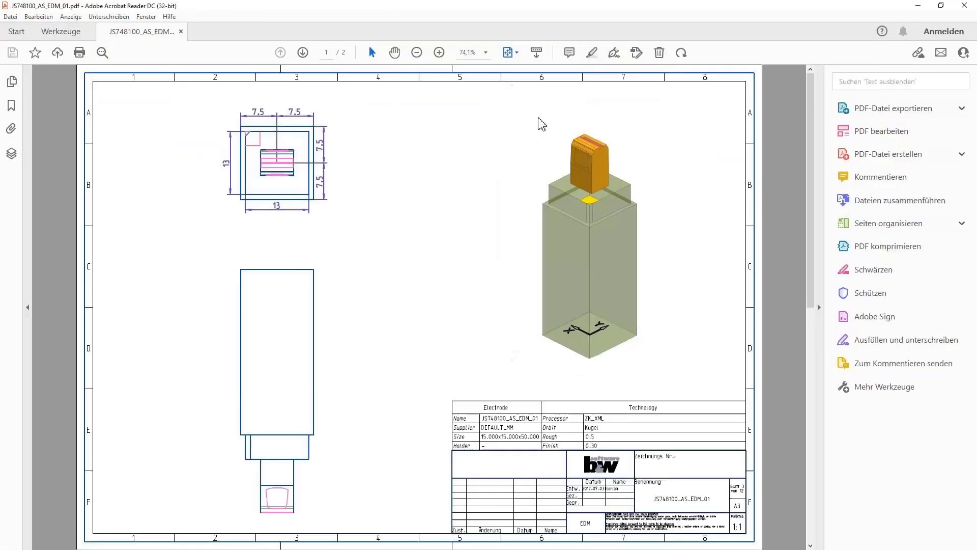
pyautogui.scroll(-2, 538, 122)
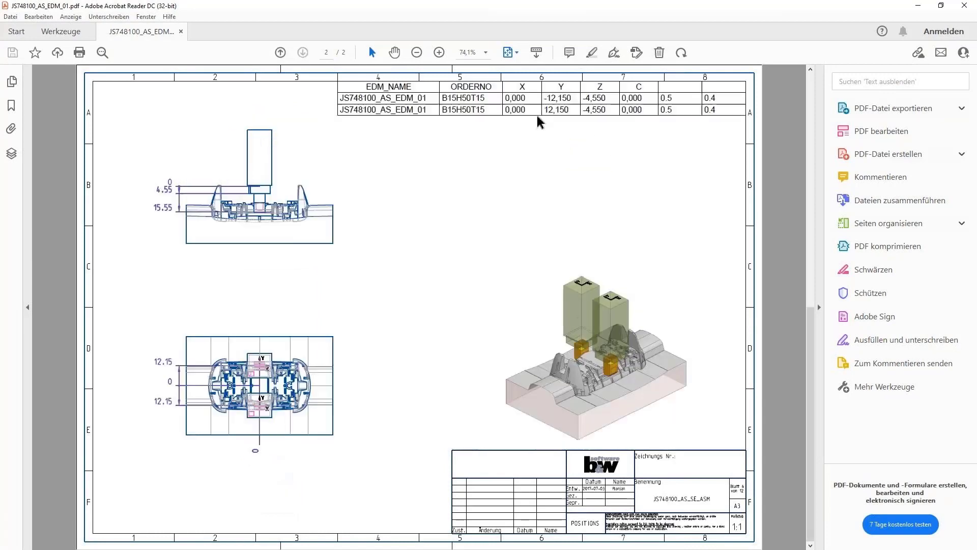
pyautogui.moveTo(444, 98); pyautogui.dragTo(489, 89)
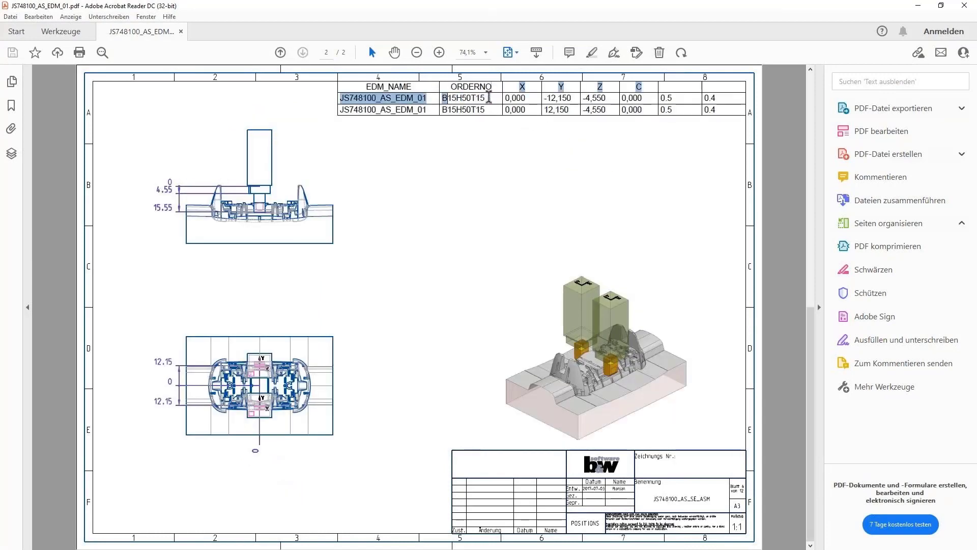
pyautogui.click(441, 103)
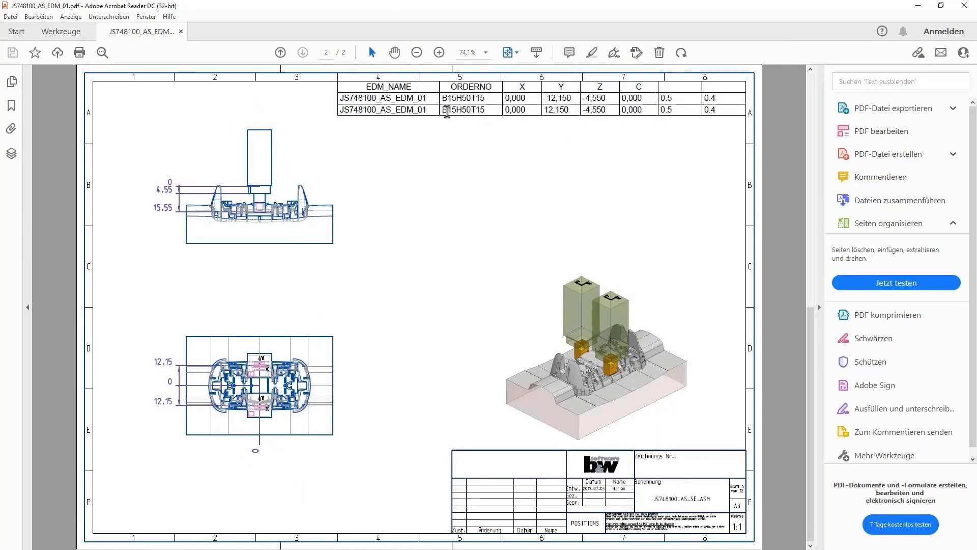
pyautogui.doubleClick(441, 110)
pyautogui.click(470, 145)
pyautogui.click(963, 9)
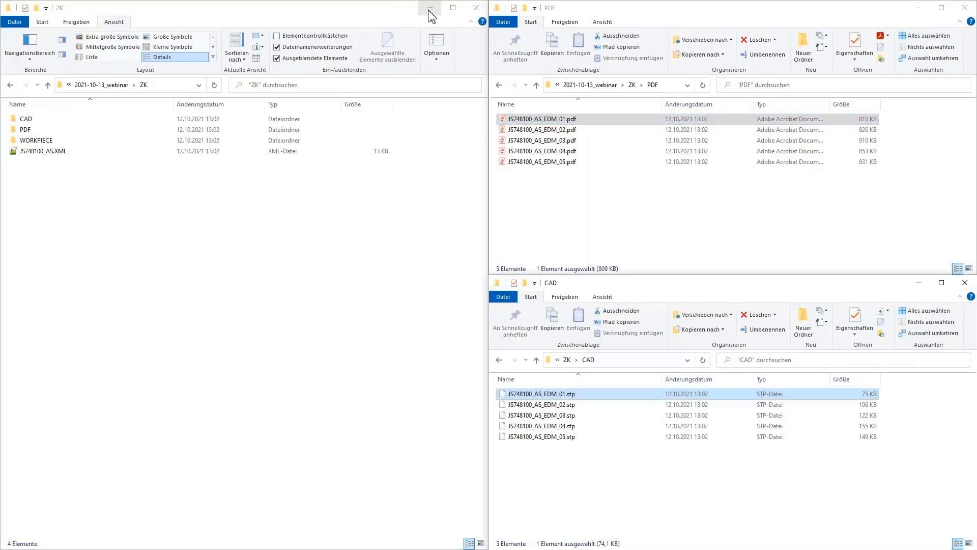
# Step: Switch to Creo Parametric and import JS748100_AS_EDM_01.stp from the CAD folder as a new part
pyautogui.click(430, 8)
pyautogui.moveTo(566, 400); pyautogui.dragTo(364, 331)
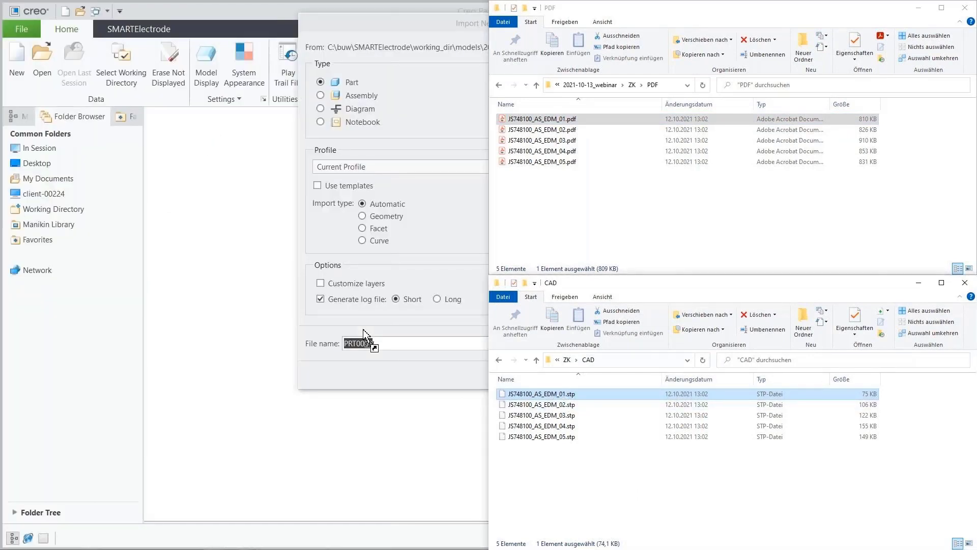
pyautogui.press('Return')
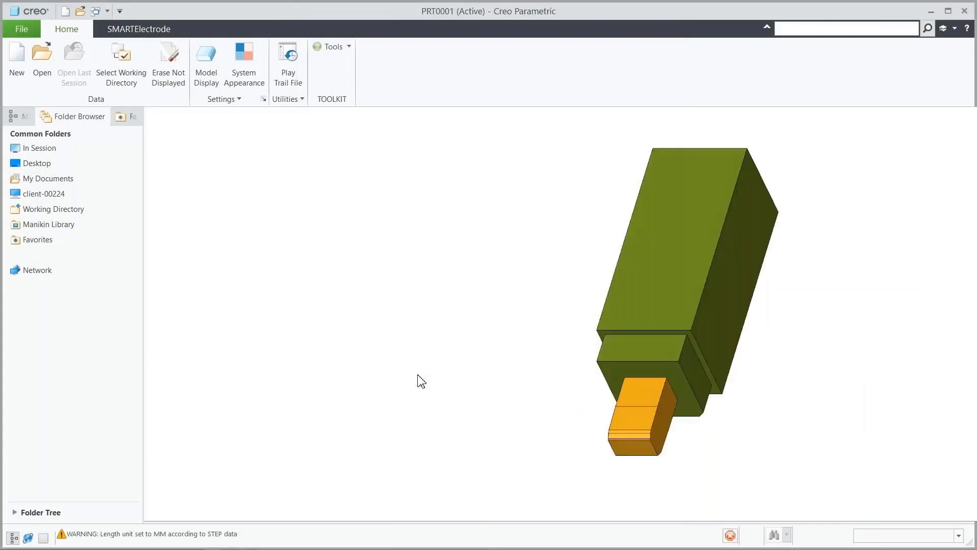
# Step: Turn on datum point display and inspect the measuring points on the imported electrode's tip up close
pyautogui.click(661, 123)
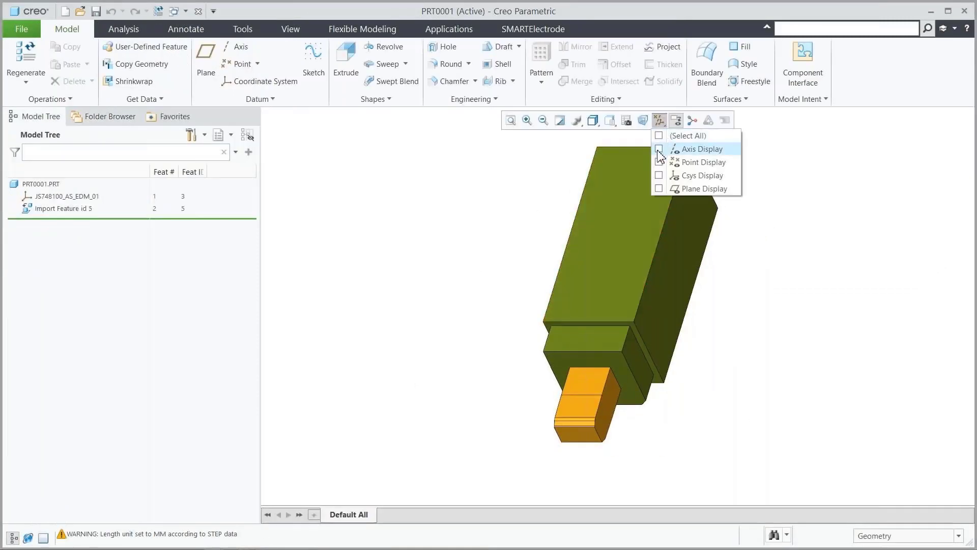
pyautogui.click(680, 162)
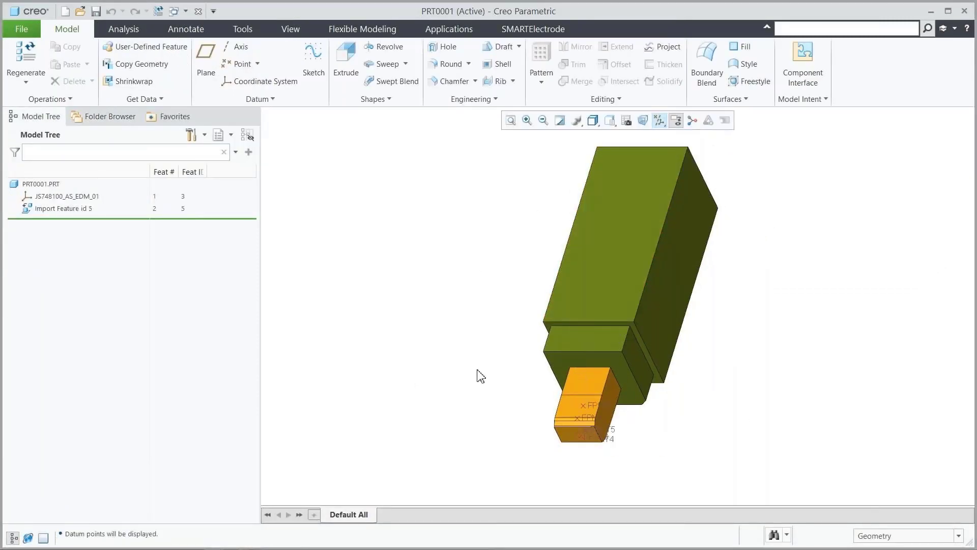
pyautogui.moveTo(584, 349)
pyautogui.keyDown('shift'); pyautogui.mouseDown(button='middle')
pyautogui.moveTo(536, 354)
pyautogui.moveTo(519, 253)
pyautogui.moveTo(492, 236)
pyautogui.moveTo(458, 257)
pyautogui.mouseUp(button='middle'); pyautogui.keyUp('shift')
pyautogui.moveTo(430, 268); pyautogui.dragTo(556, 387)
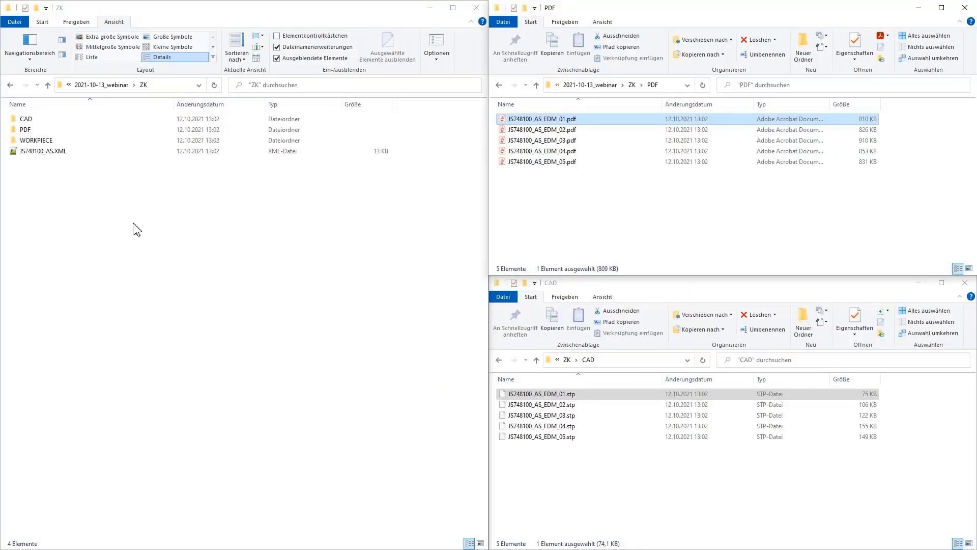
# Step: Open JS748100_AS.XML from the ZK folder in Notepad++ and examine the Document block of electrode JS748100_AS_EDM_01
pyautogui.doubleClick(40, 155)
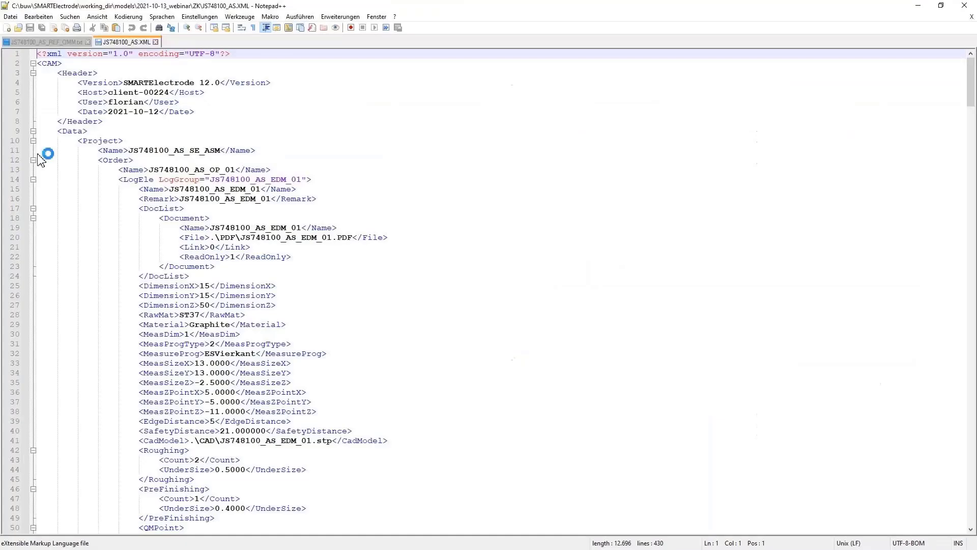
pyautogui.click(336, 140)
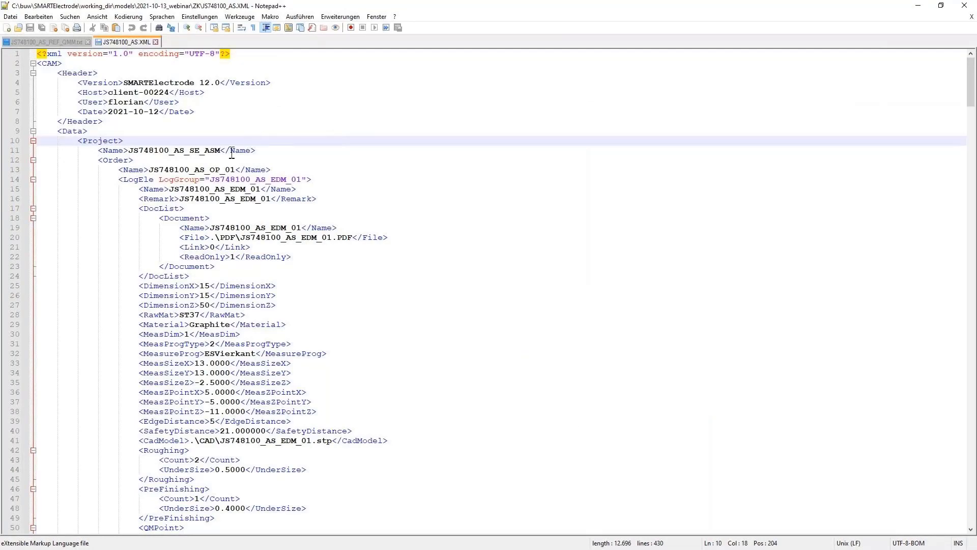
pyautogui.moveTo(161, 219); pyautogui.dragTo(285, 267)
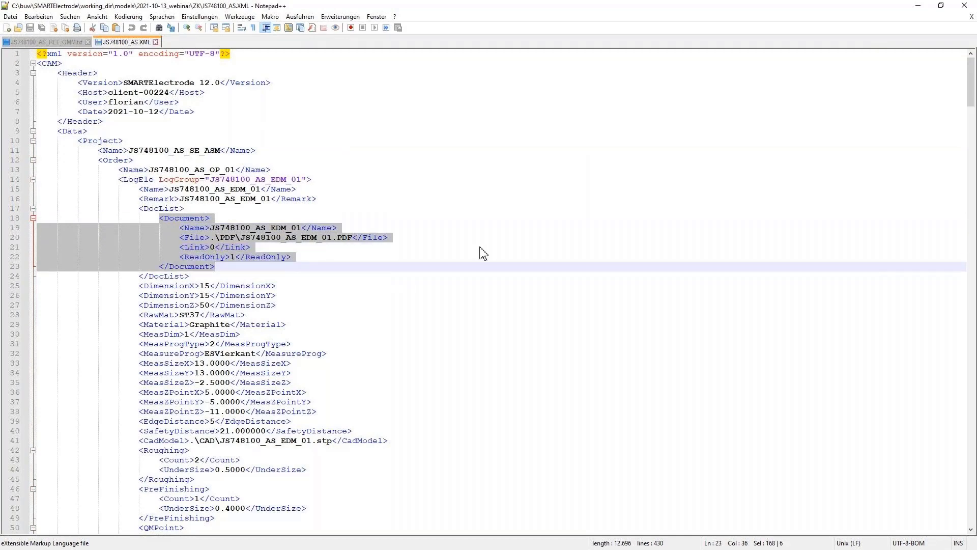
# Step: Examine the DimensionX, DimensionY and DimensionZ entries and the RawMat and Material entries of electrode JS748100_AS_EDM_01
pyautogui.scroll(-4, 484, 253)
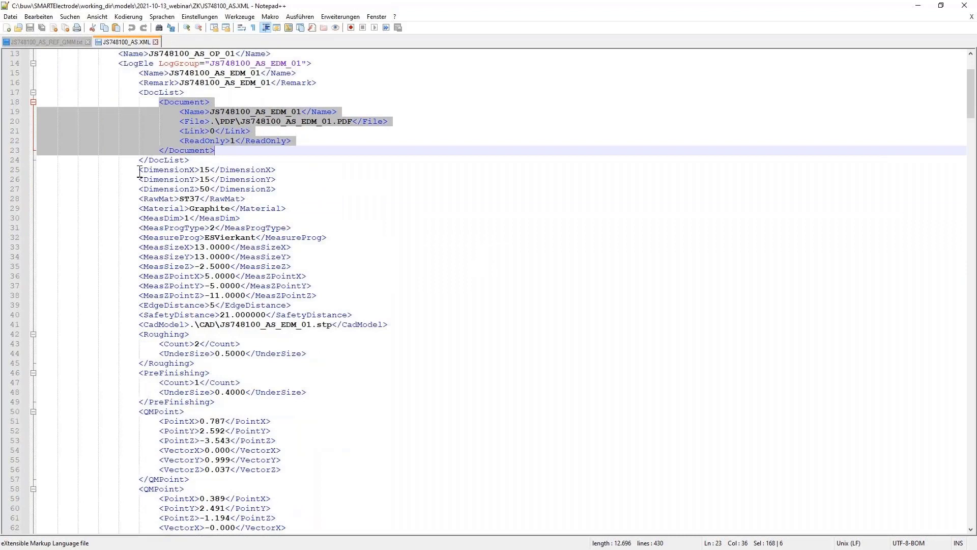
pyautogui.moveTo(140, 170); pyautogui.dragTo(279, 189)
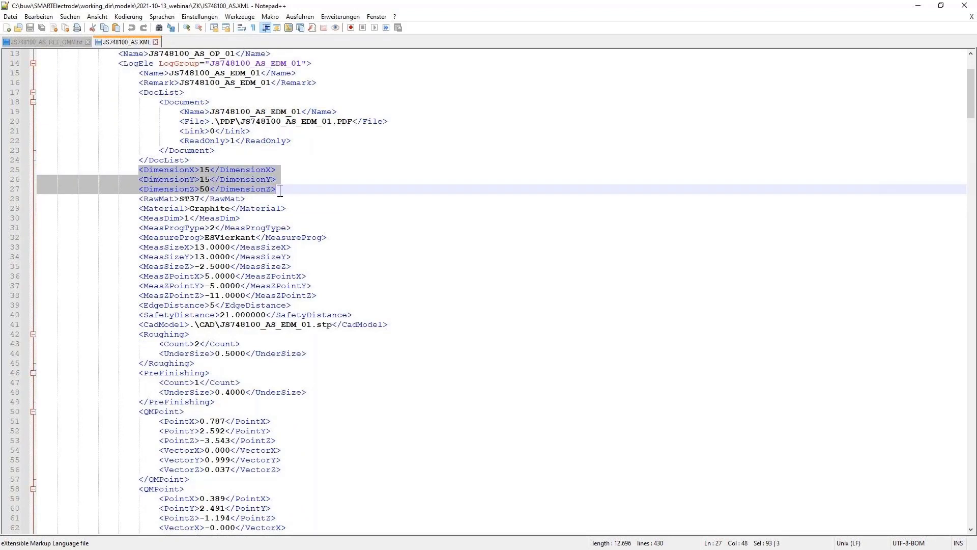
pyautogui.scroll(-1, 280, 190)
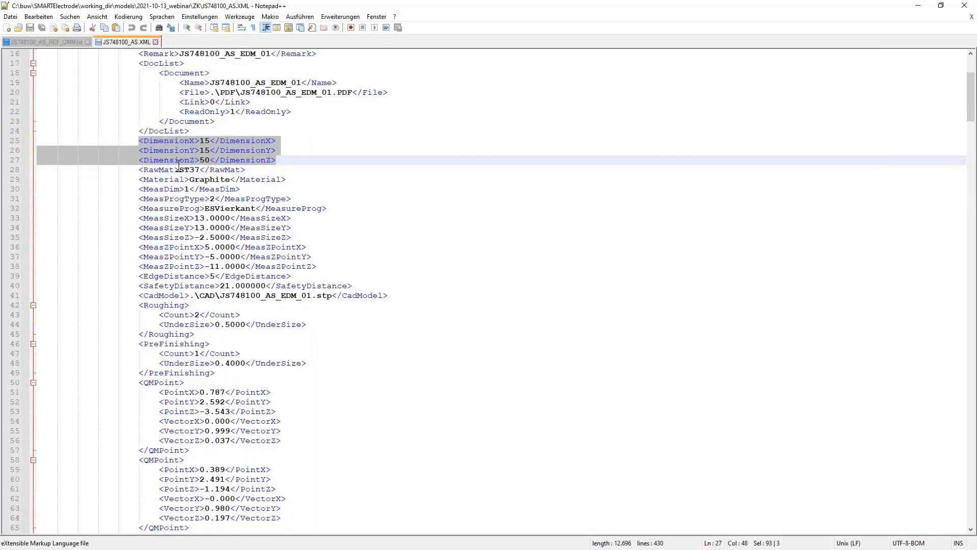
pyautogui.moveTo(138, 173); pyautogui.dragTo(287, 179)
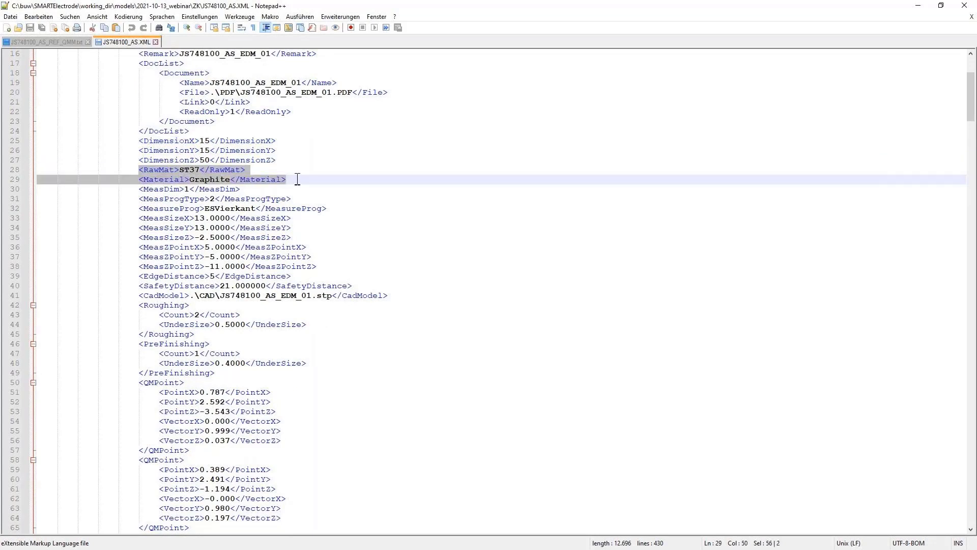
# Step: Examine the electrode's measuring parameters, from MeasDim, MeasProgType and MeasureProg through the MeasSize X/Y/Z and MeasZPoint X/Y/Z entries
pyautogui.scroll(-1, 322, 188)
pyautogui.click(322, 187)
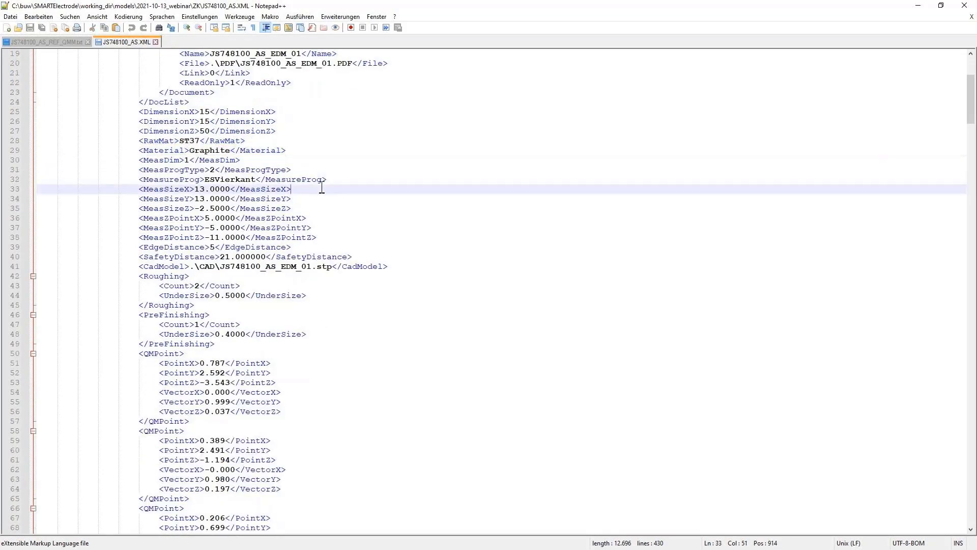
pyautogui.moveTo(141, 161); pyautogui.dragTo(240, 161)
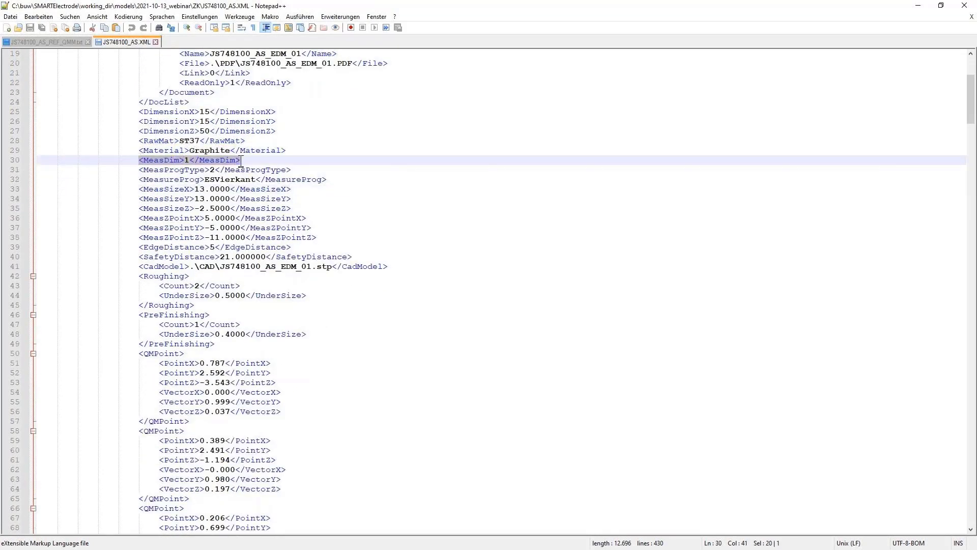
pyautogui.moveTo(139, 169); pyautogui.dragTo(291, 169)
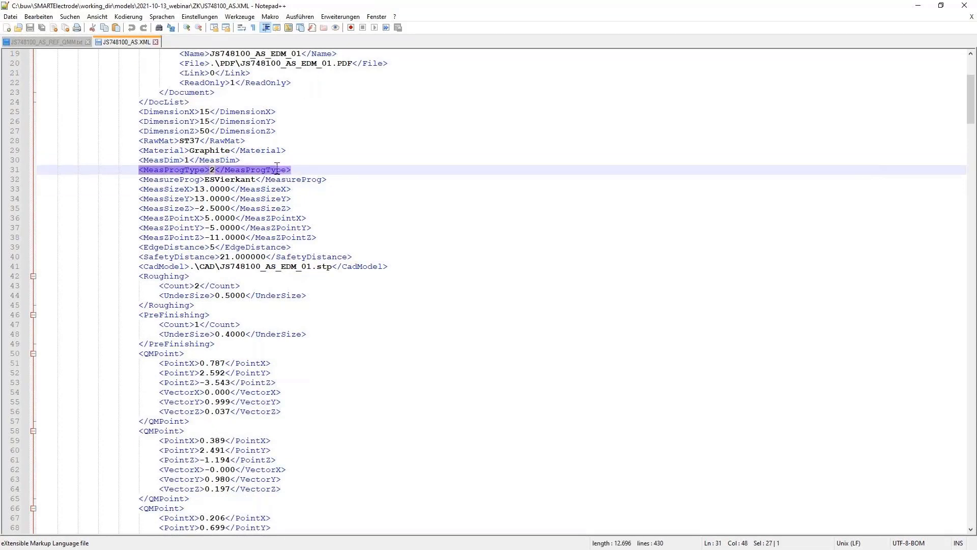
pyautogui.moveTo(137, 179); pyautogui.dragTo(293, 202)
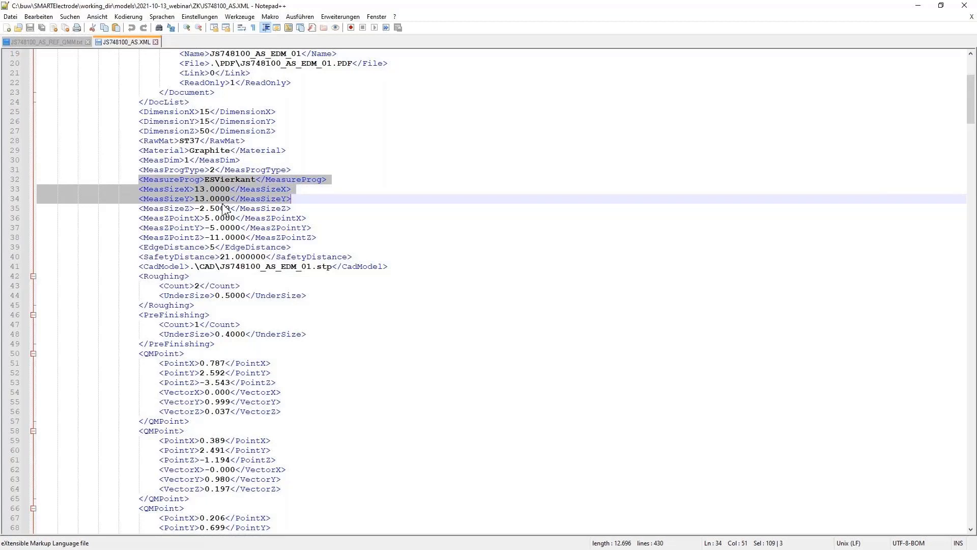
pyautogui.click(136, 182)
pyautogui.moveTo(138, 191); pyautogui.dragTo(295, 211)
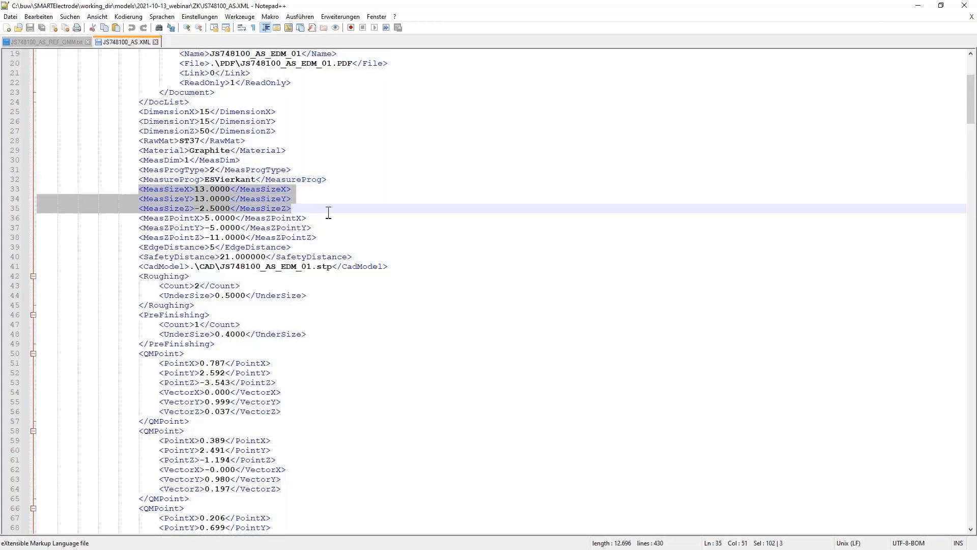
pyautogui.scroll(-1, 328, 213)
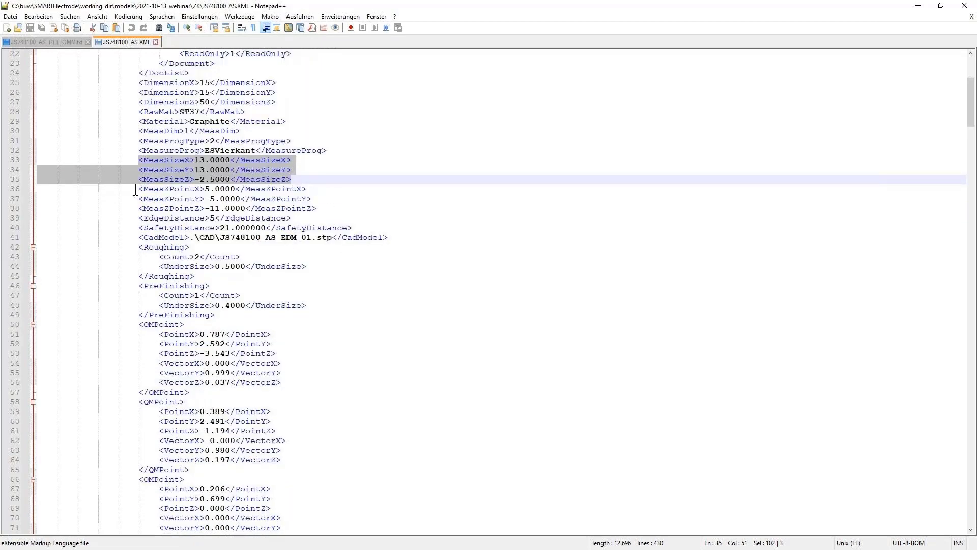
pyautogui.moveTo(139, 190); pyautogui.dragTo(320, 210)
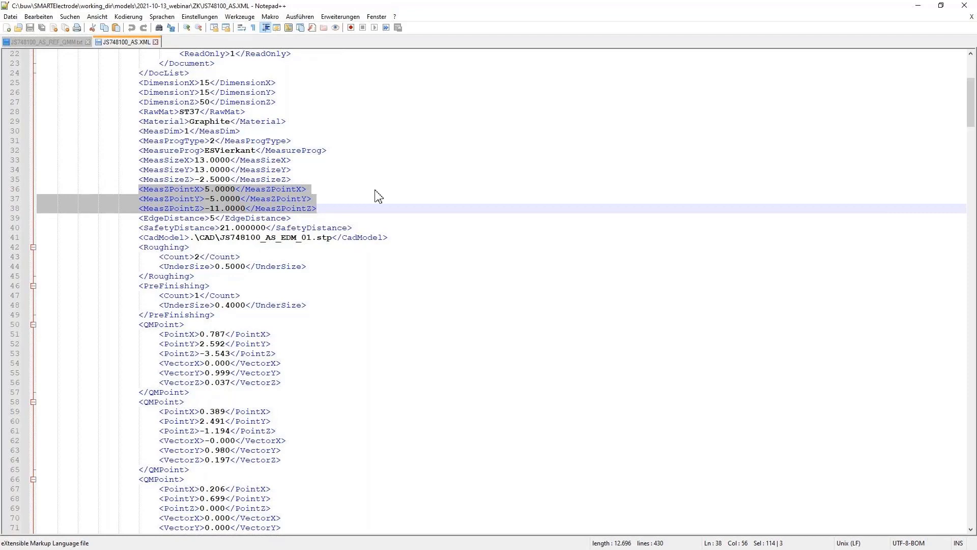
# Step: Examine the CadModel path and the Roughing and PreFinishing blocks of electrode JS748100_AS_EDM_01
pyautogui.scroll(-1, 378, 196)
pyautogui.click(360, 231)
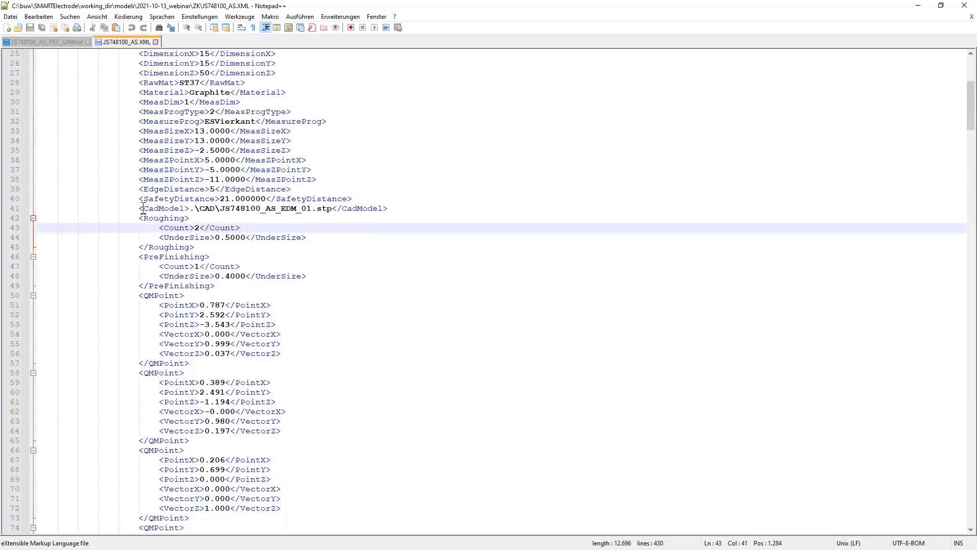
pyautogui.moveTo(141, 209); pyautogui.dragTo(390, 210)
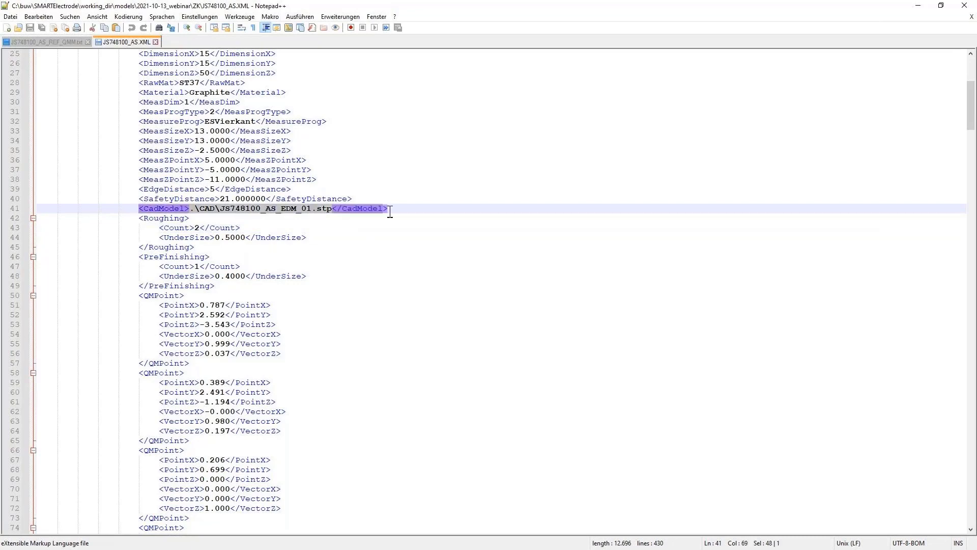
pyautogui.scroll(-2, 381, 223)
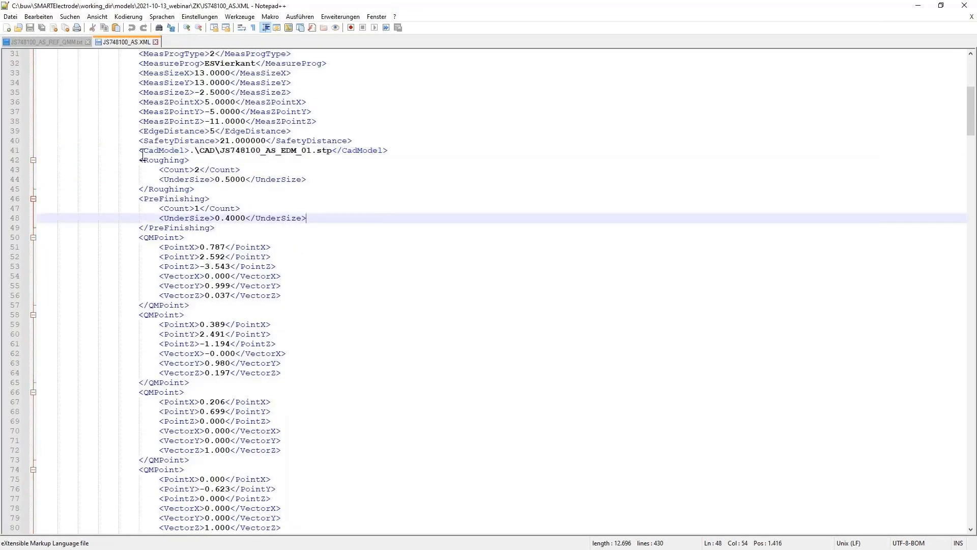
pyautogui.moveTo(140, 160); pyautogui.dragTo(242, 225)
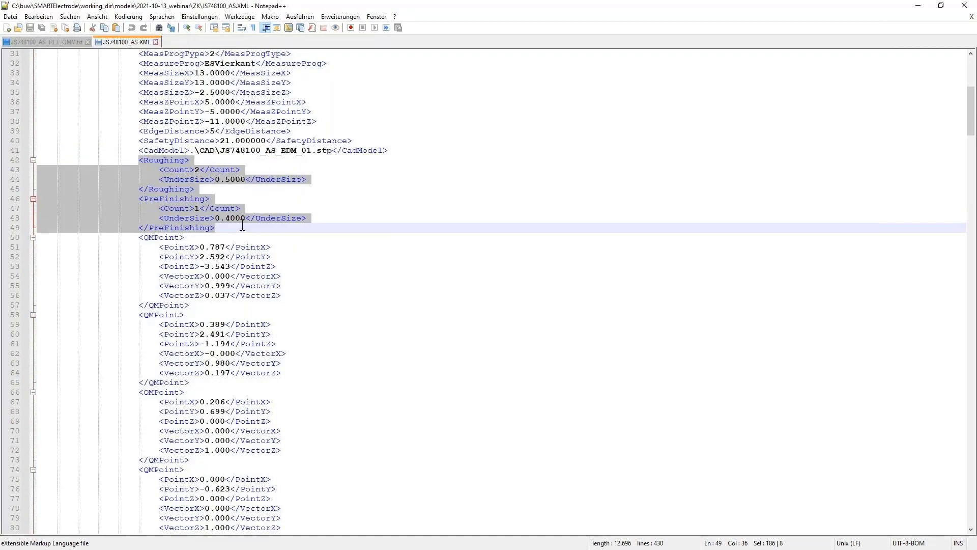
# Step: Examine the electrode's QMPoint blocks with the point coordinates and vectors of the measuring points
pyautogui.scroll(-5, 390, 208)
pyautogui.scroll(-1, 389, 209)
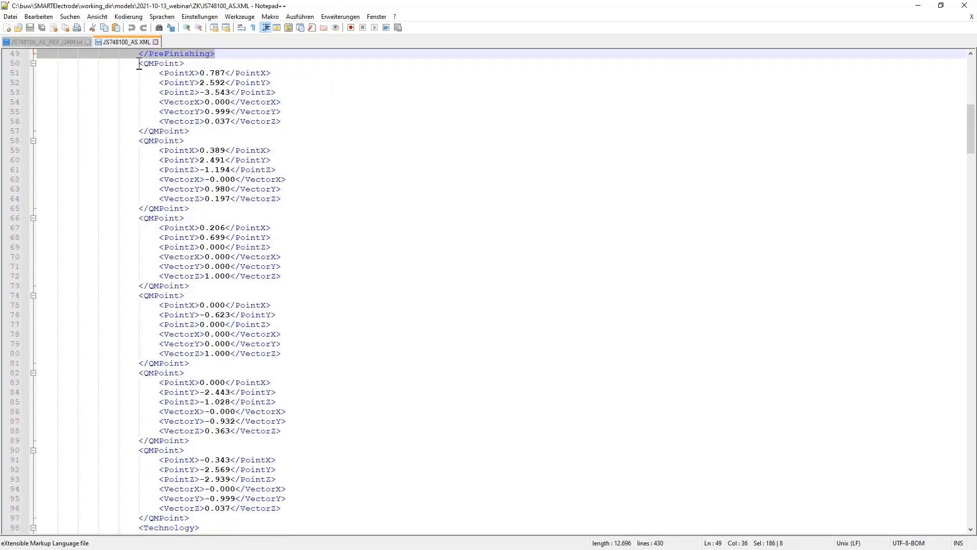
pyautogui.moveTo(140, 63); pyautogui.dragTo(352, 364)
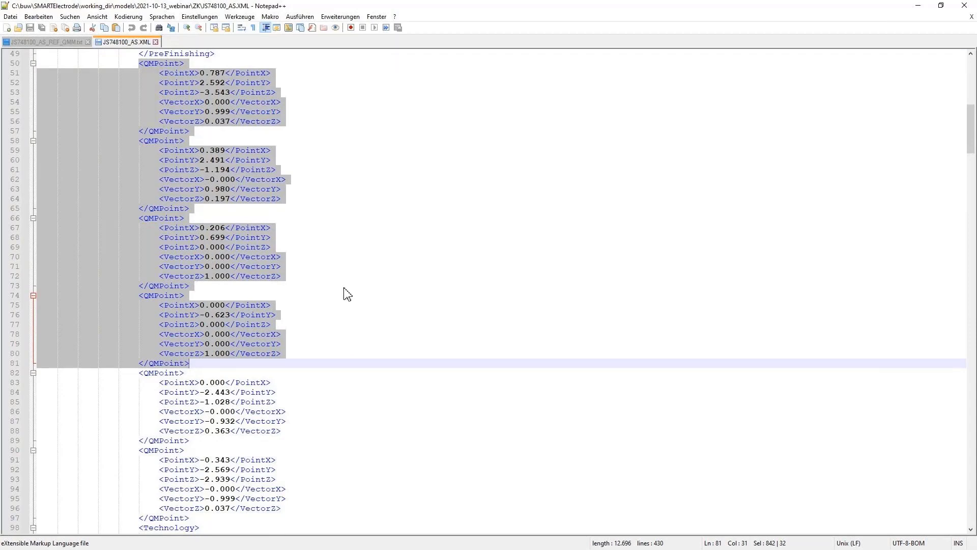
pyautogui.scroll(-5, 346, 291)
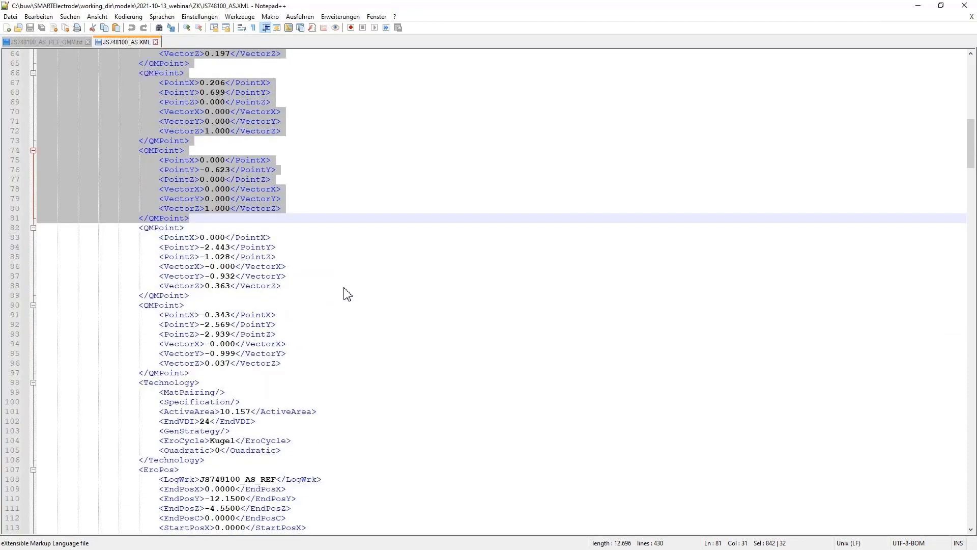
pyautogui.click(345, 287)
pyautogui.moveTo(164, 237); pyautogui.dragTo(288, 286)
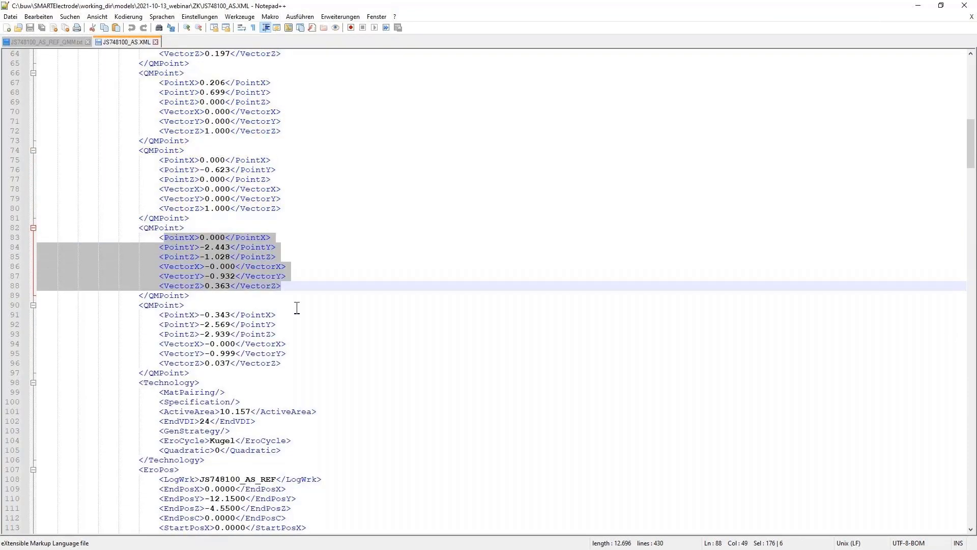
pyautogui.click(299, 308)
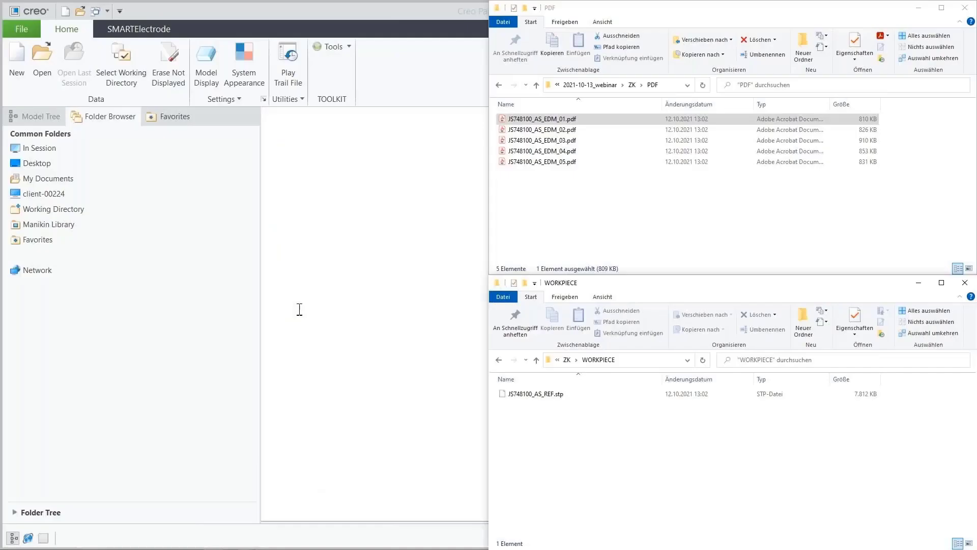
# Step: Switch to Creo Parametric and import JS748100_AS_REF.stp from the WORKPIECE folder as a new part
pyautogui.moveTo(551, 395); pyautogui.dragTo(400, 308)
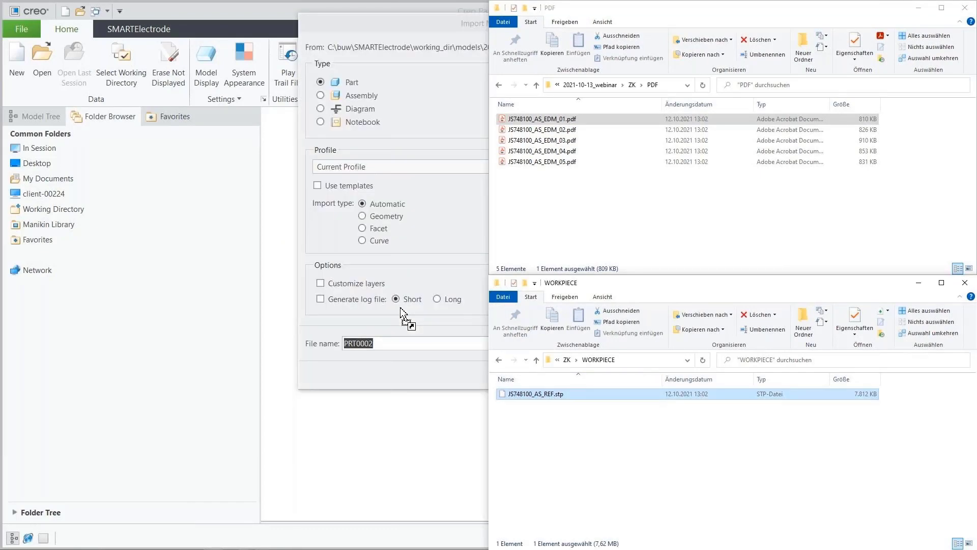
pyautogui.middleClick(407, 374)
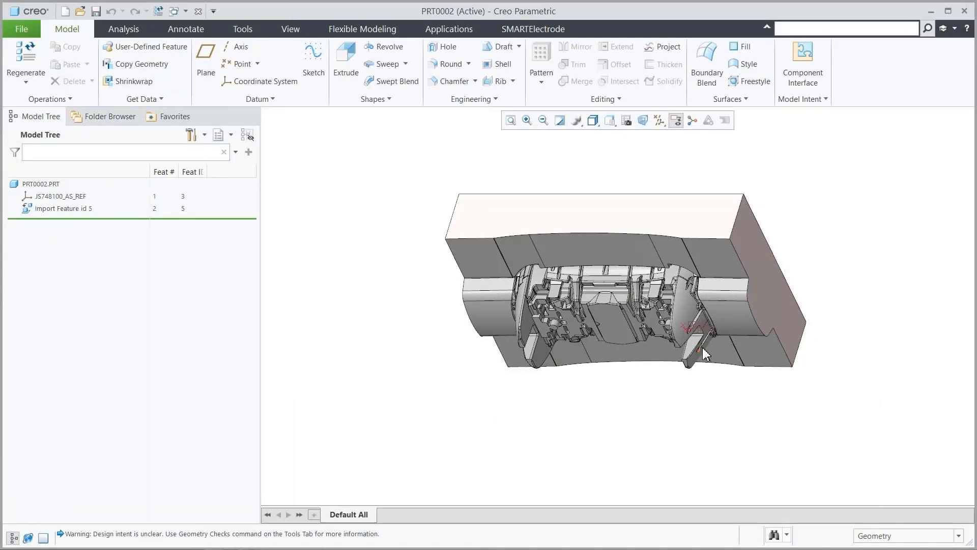
# Step: Inspect the imported workpiece's measuring points up close and select FPNT0, FPNT1 and FPNT2 around the notch between the two fins
pyautogui.moveTo(704, 352); pyautogui.dragTo(663, 319, button='middle')
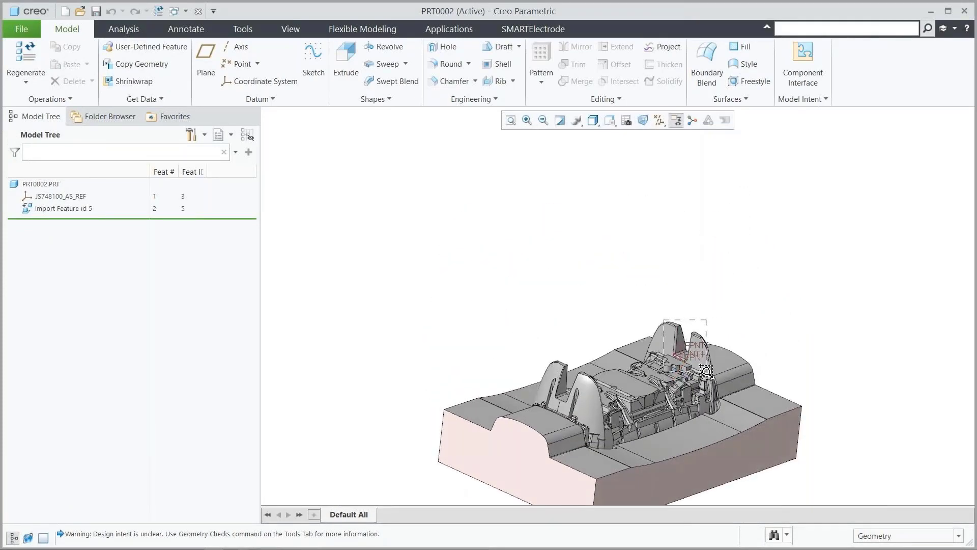
pyautogui.scroll(4, 678, 381)
pyautogui.scroll(5, 678, 381)
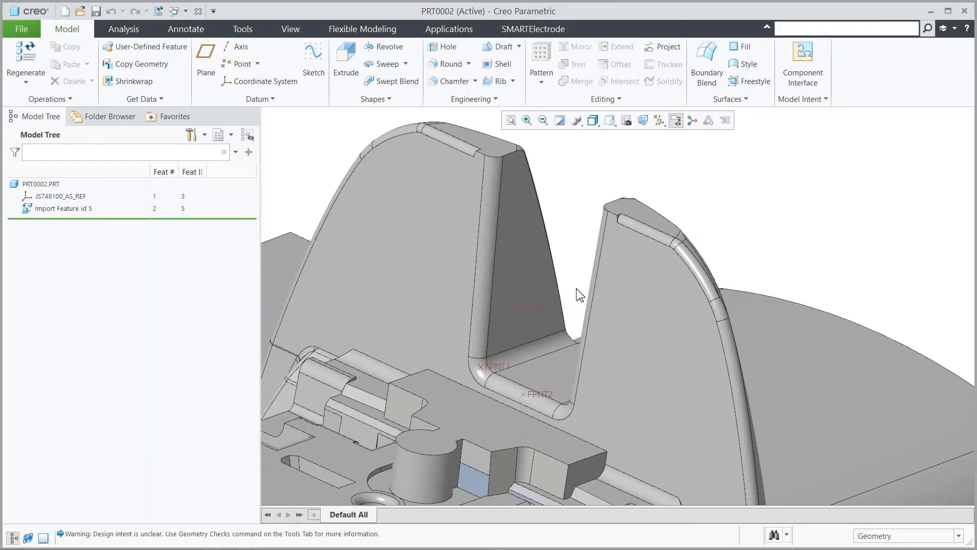
pyautogui.moveTo(563, 292); pyautogui.dragTo(580, 305, button='middle')
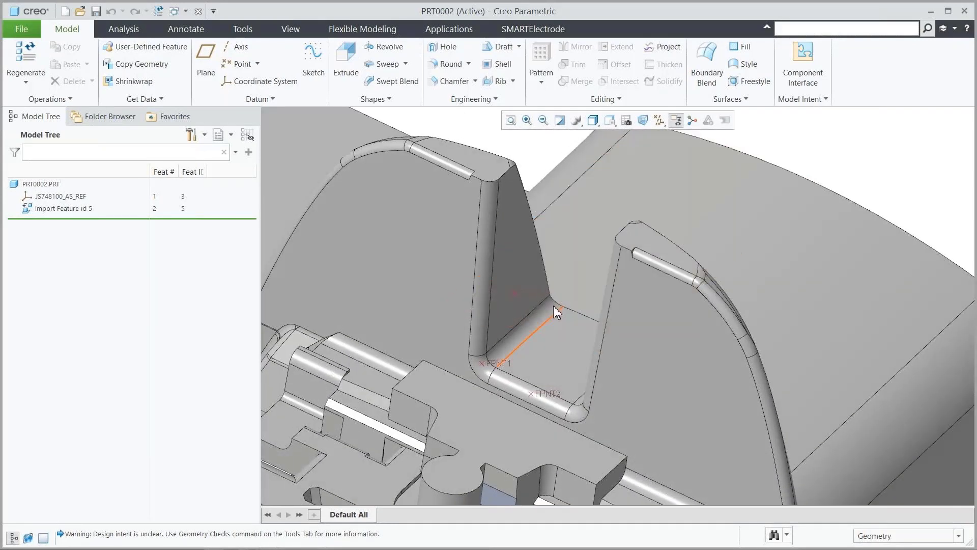
pyautogui.click(526, 298)
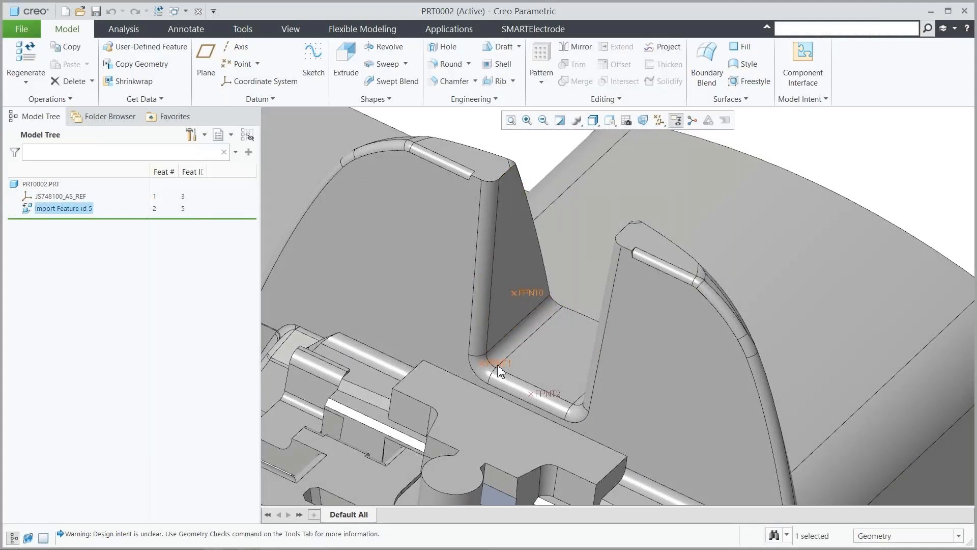
pyautogui.keyDown('ctrl'); pyautogui.click(499, 365); pyautogui.keyUp('ctrl')
pyautogui.keyDown('ctrl'); pyautogui.click(545, 394); pyautogui.keyUp('ctrl')
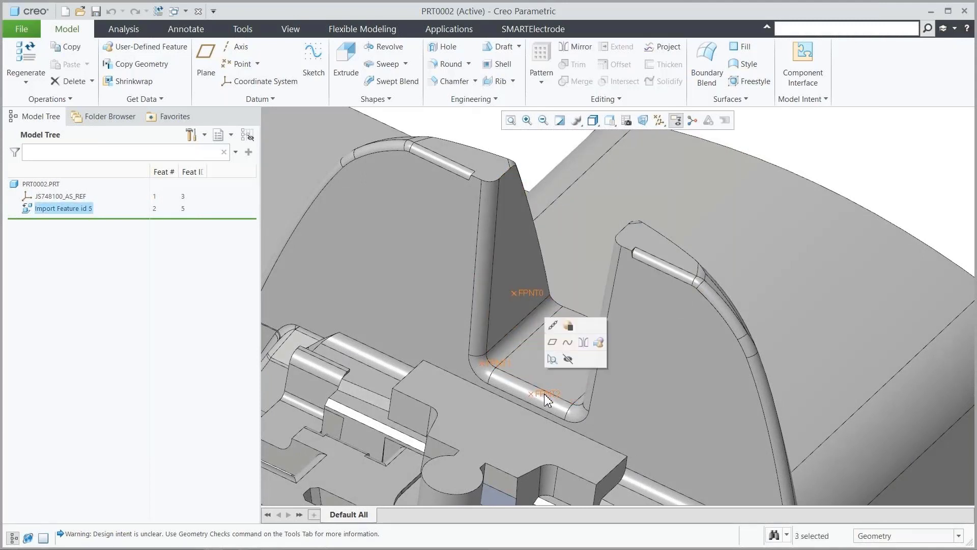